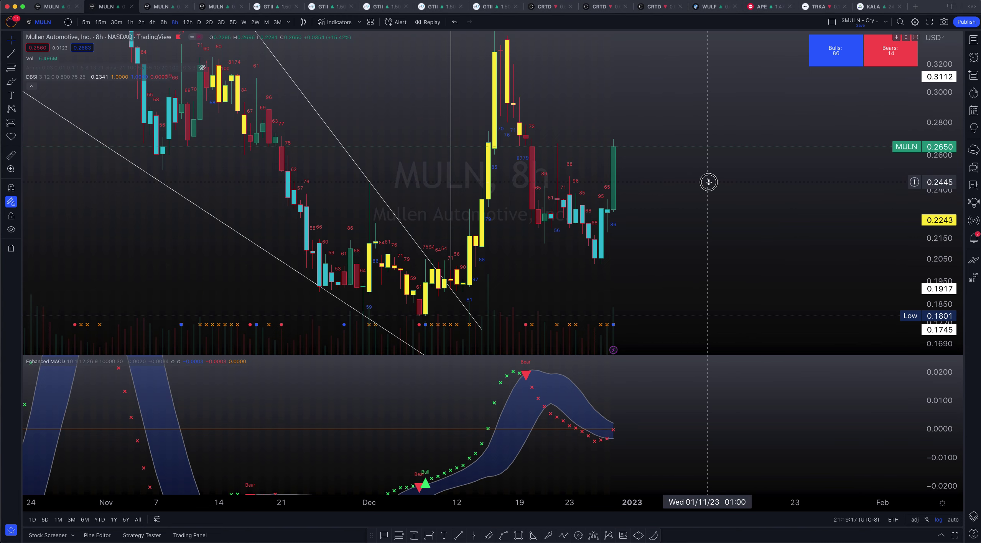
Pan and zoom the MULN 8h chart onto the December breakout and latest bars, compressing the price scale.
drag(708, 182, 636, 186)
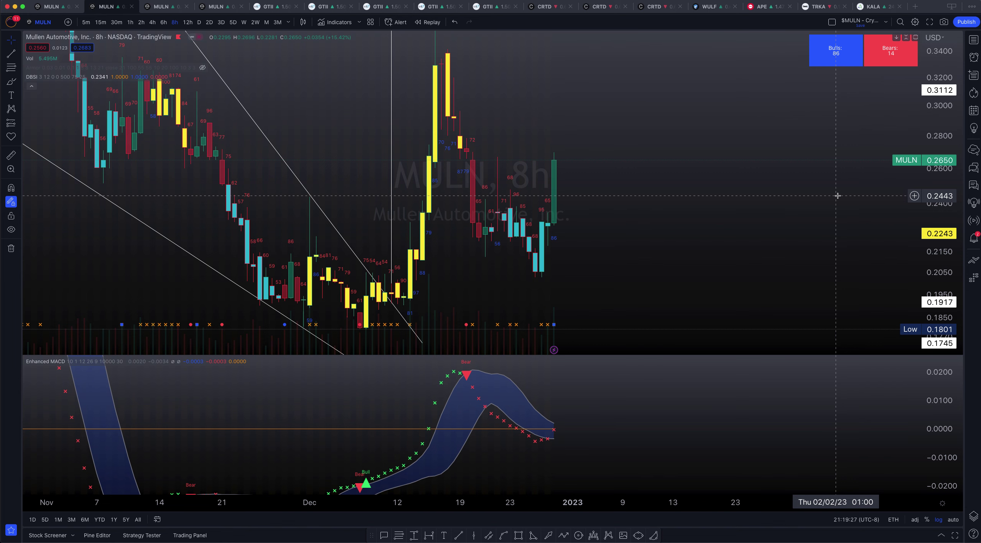
scroll(639, 188, up, 1)
scroll(652, 187, left, 5)
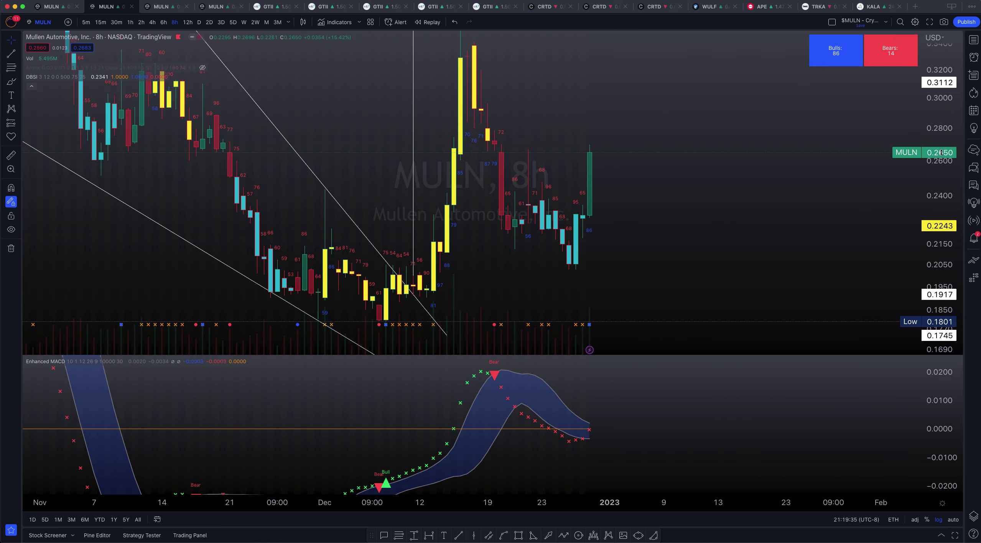
drag(944, 144, 944, 169)
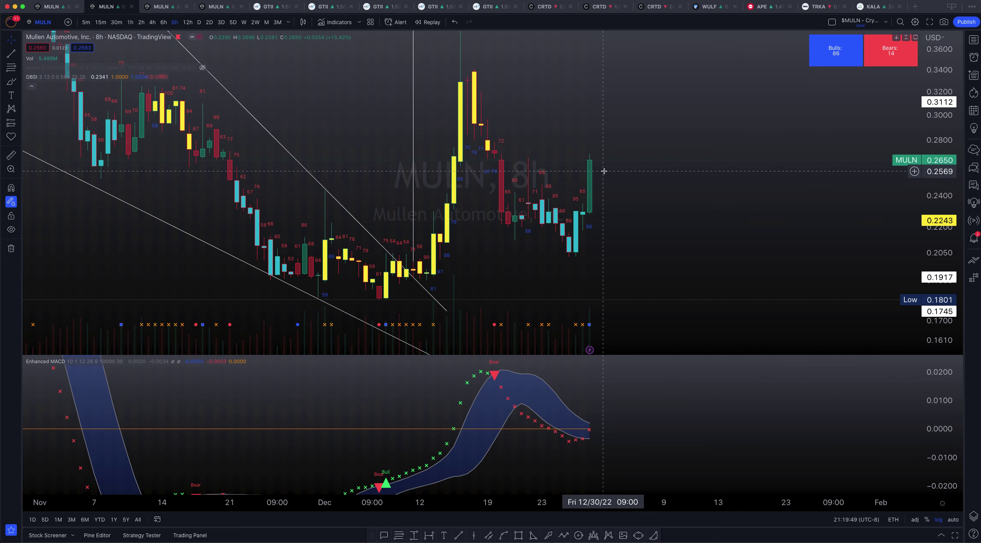
scroll(601, 170, down, 2)
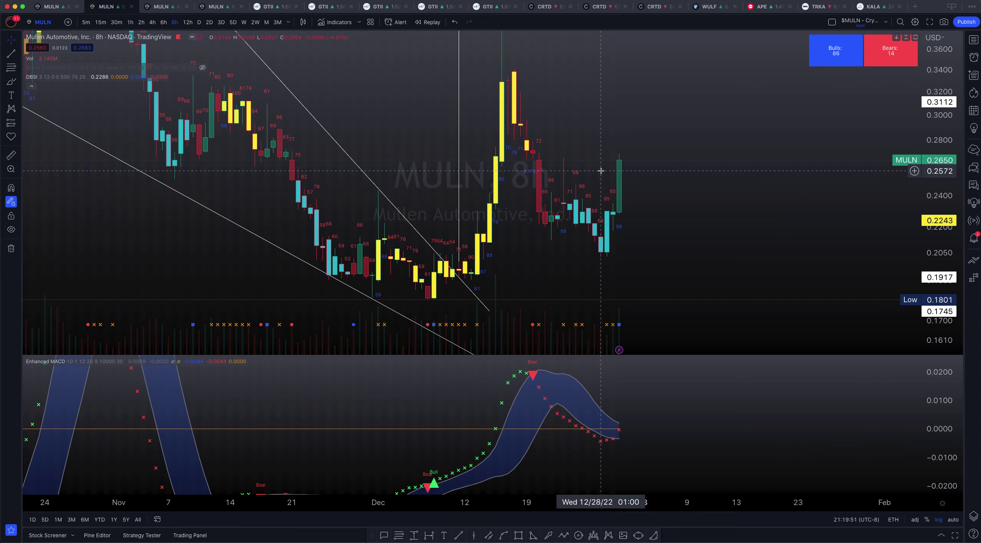
scroll(321, 241, down, 3)
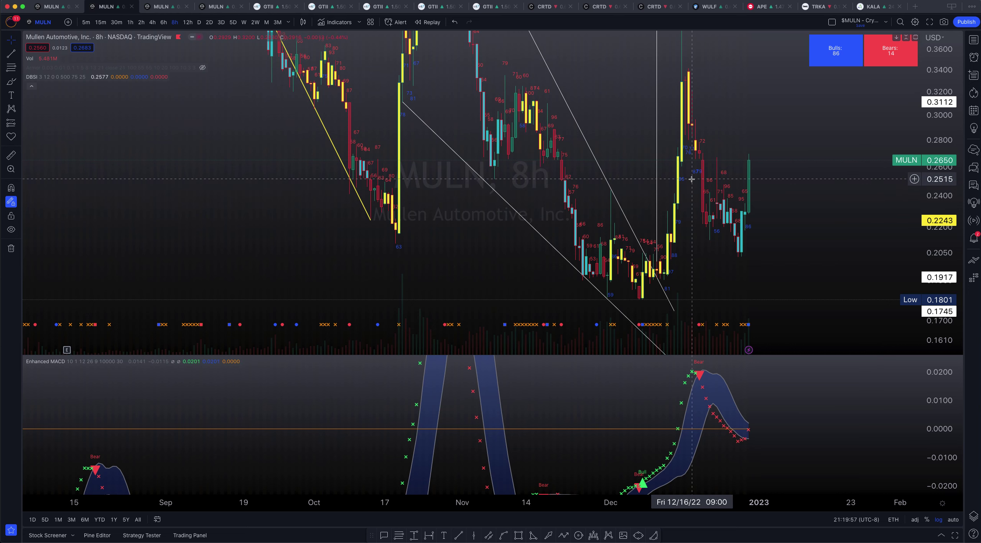
scroll(556, 215, up, 5)
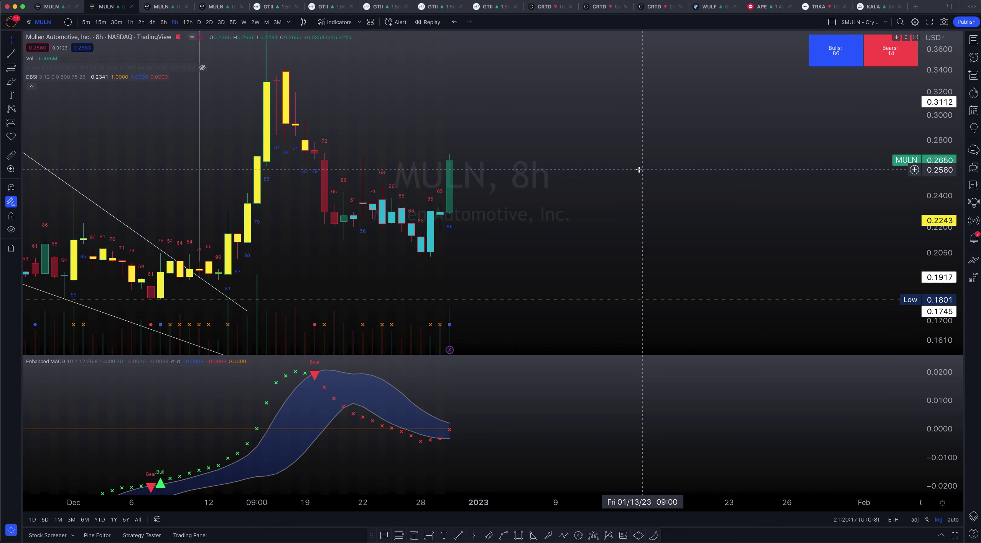
Pan the 8h chart to late-November bars, read the MULN news headlines, then dismiss them.
drag(403, 456, 525, 434)
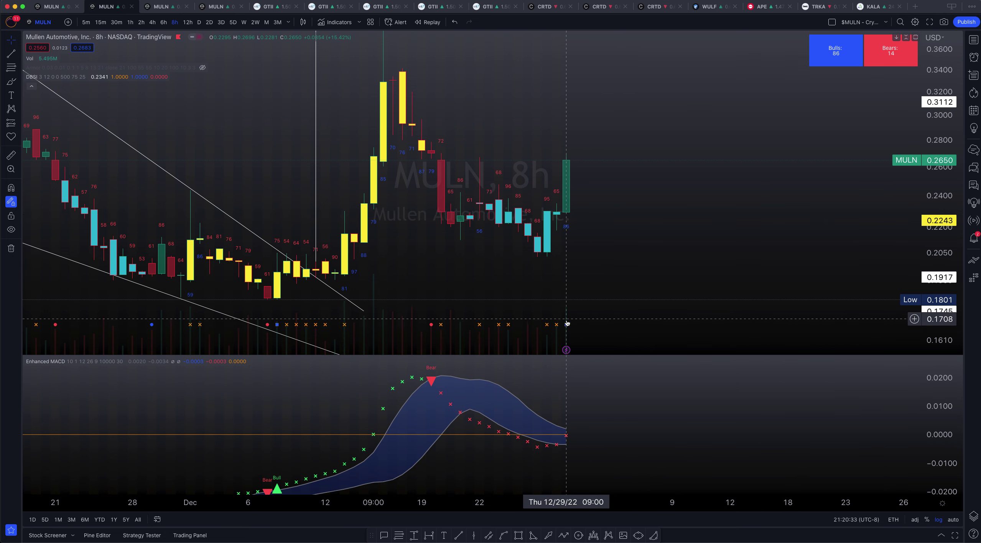
mouse_move(568, 351)
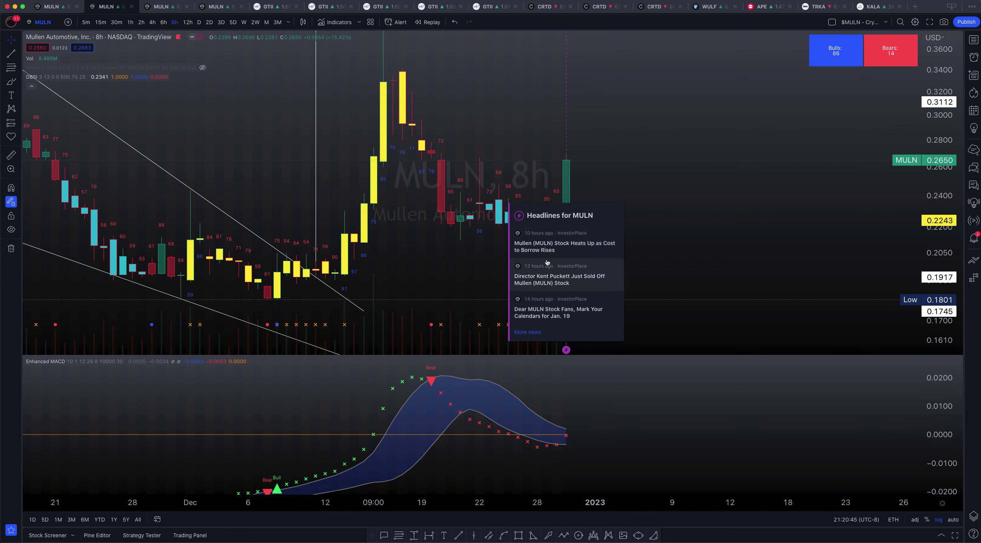
click(675, 232)
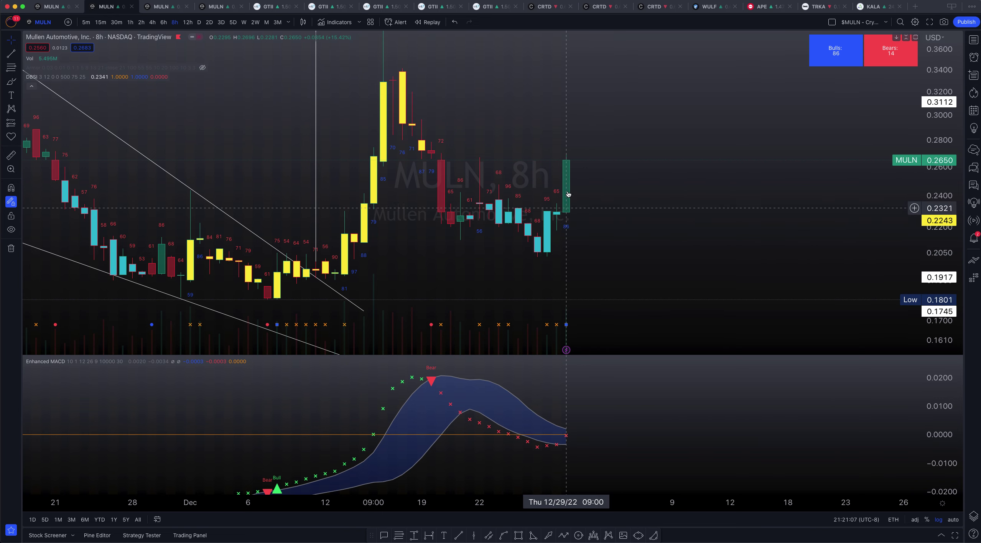
Pan the 8h chart back to mid-November and re-range the MACD pane to show earlier Bull signals.
scroll(699, 213, down, 5)
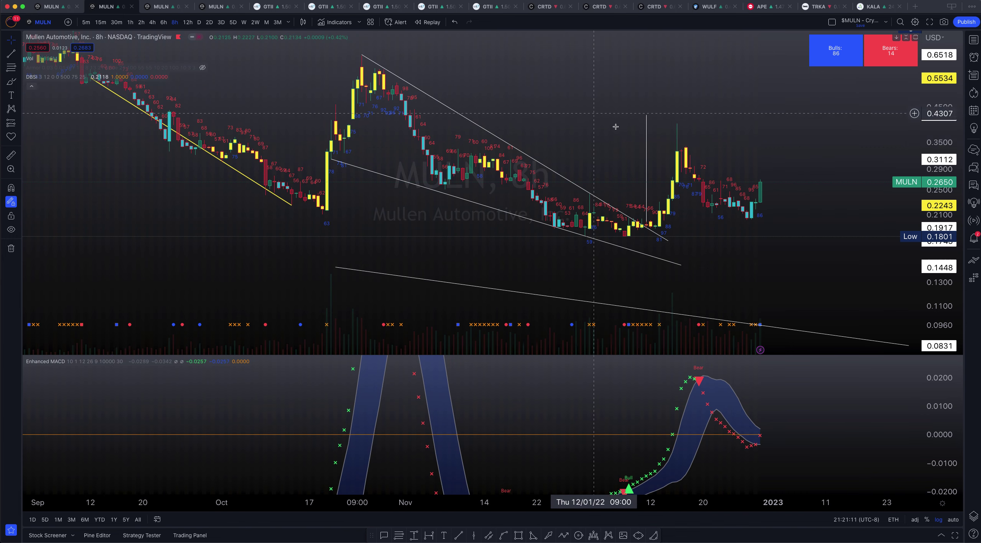
scroll(748, 157, up, 5)
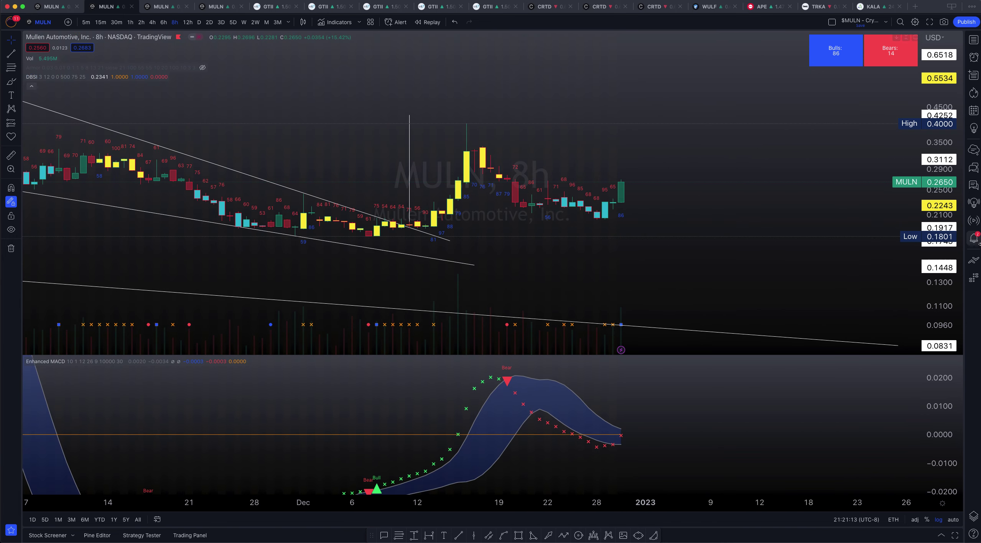
scroll(651, 214, up, 4)
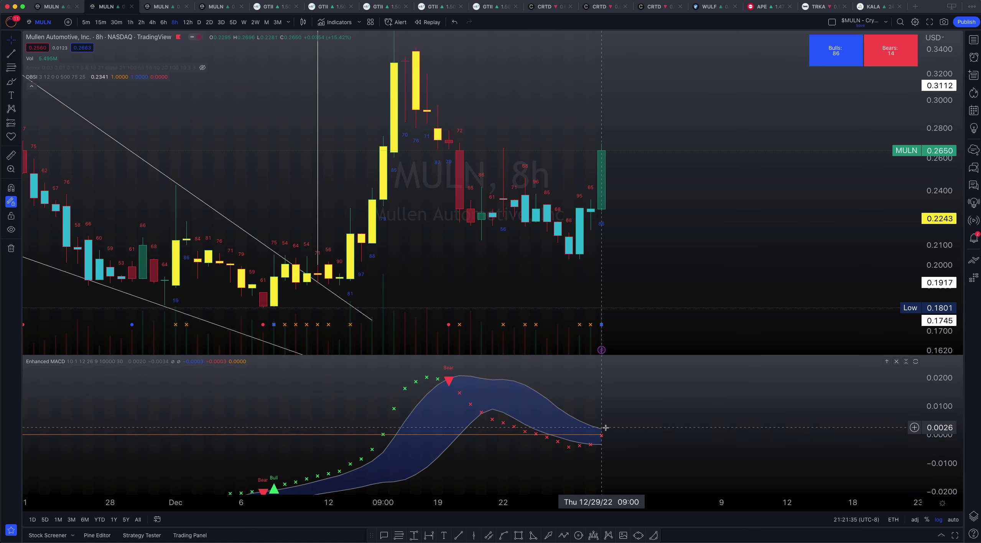
scroll(556, 421, left, 3)
drag(568, 374, 609, 373)
drag(290, 481, 296, 407)
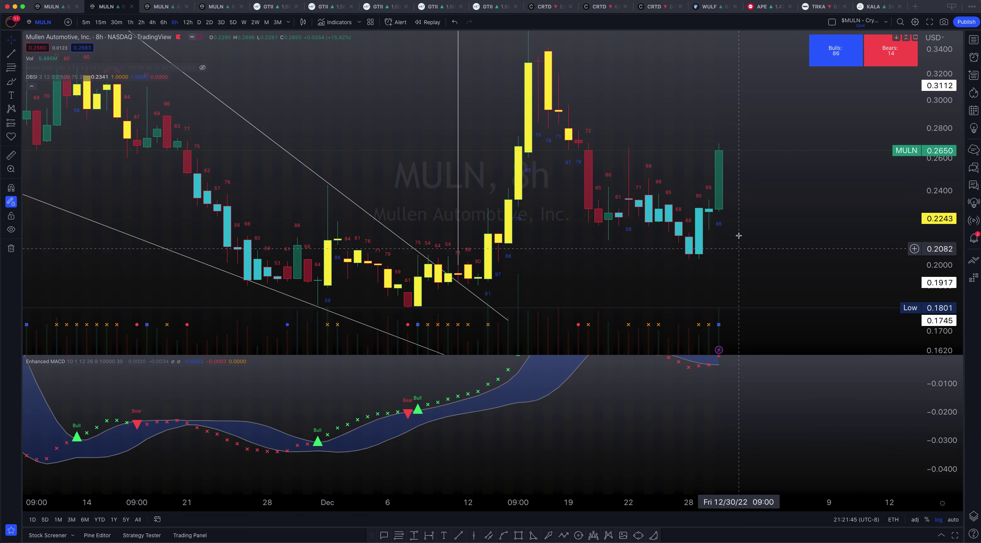
Switch to the MULN 12h BBWP chart and hide the SMAs and EMA 7/30 lines.
click(167, 7)
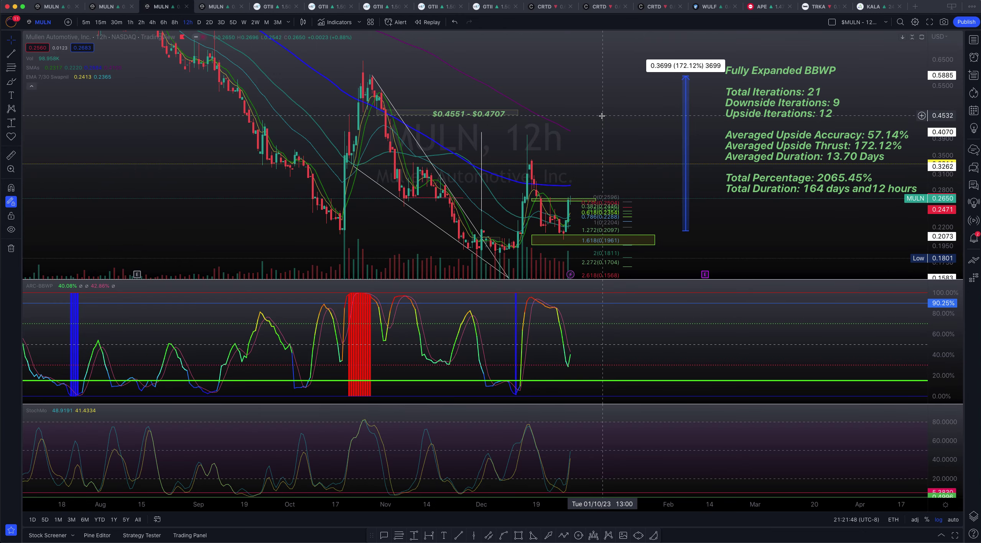
drag(592, 112, 494, 106)
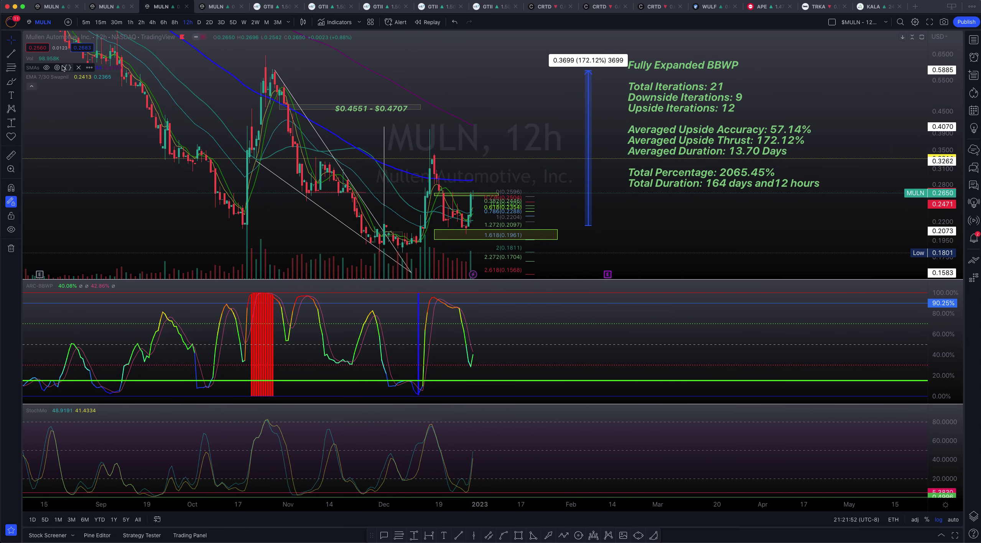
click(47, 67)
click(75, 78)
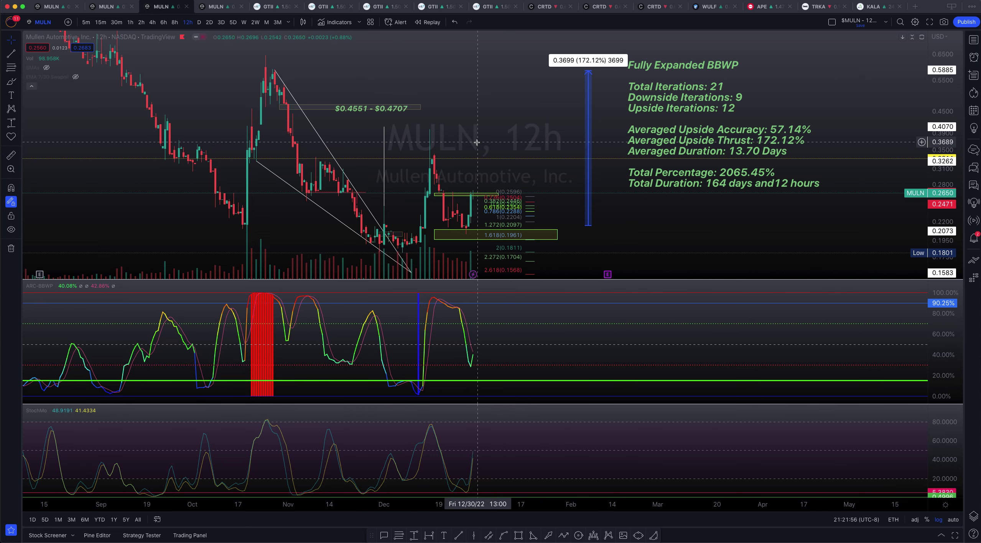
drag(487, 140, 540, 101)
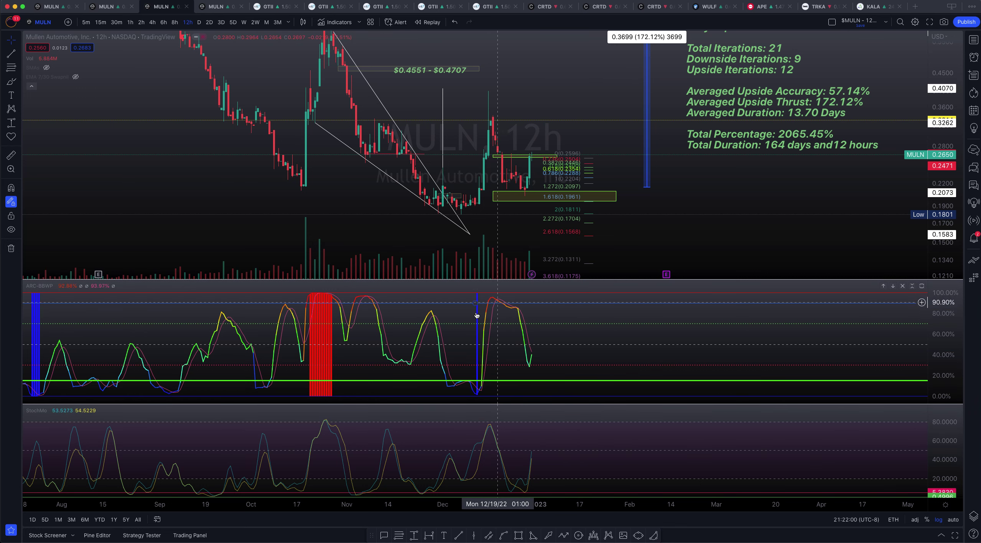
mouse_move(43, 286)
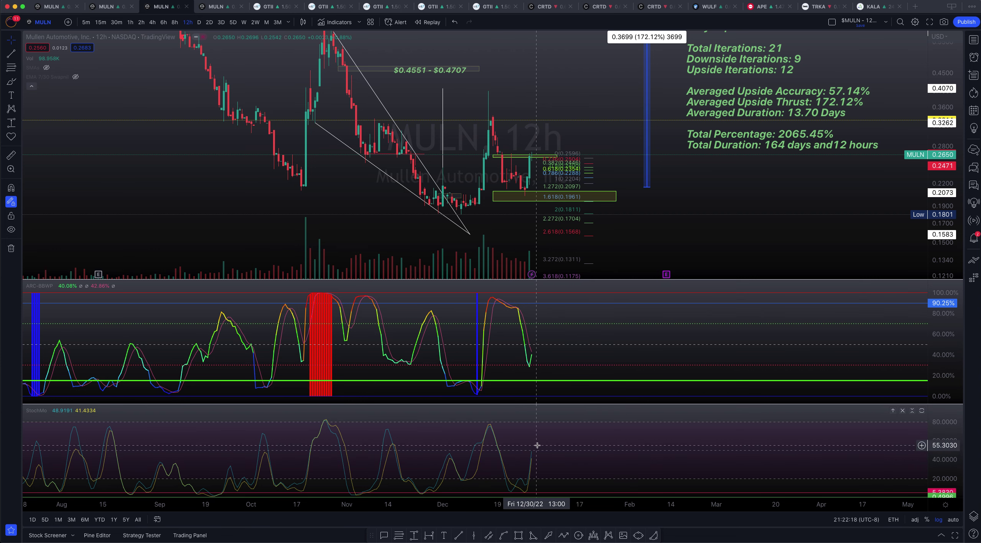
scroll(537, 445, left, 5)
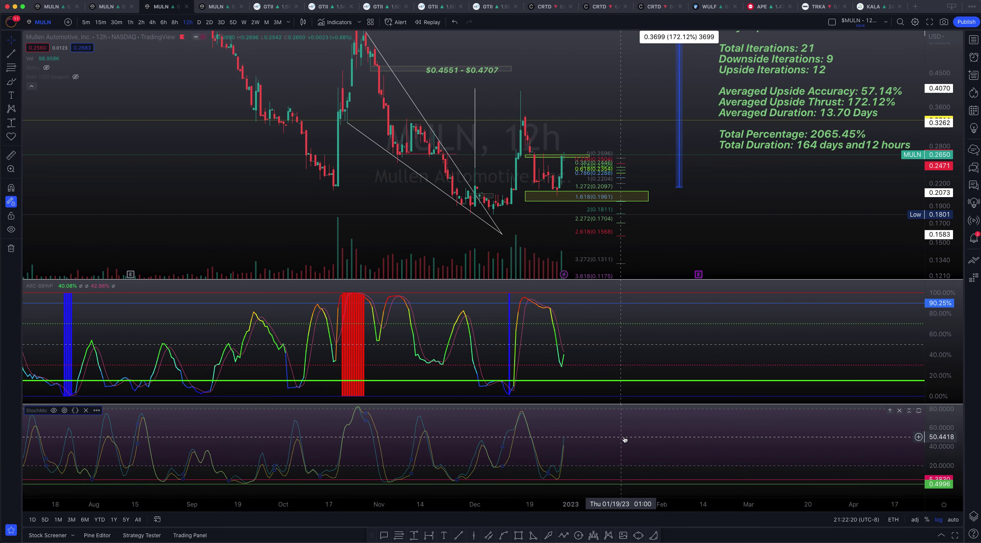
scroll(512, 439, right, 10)
scroll(462, 437, left, 3)
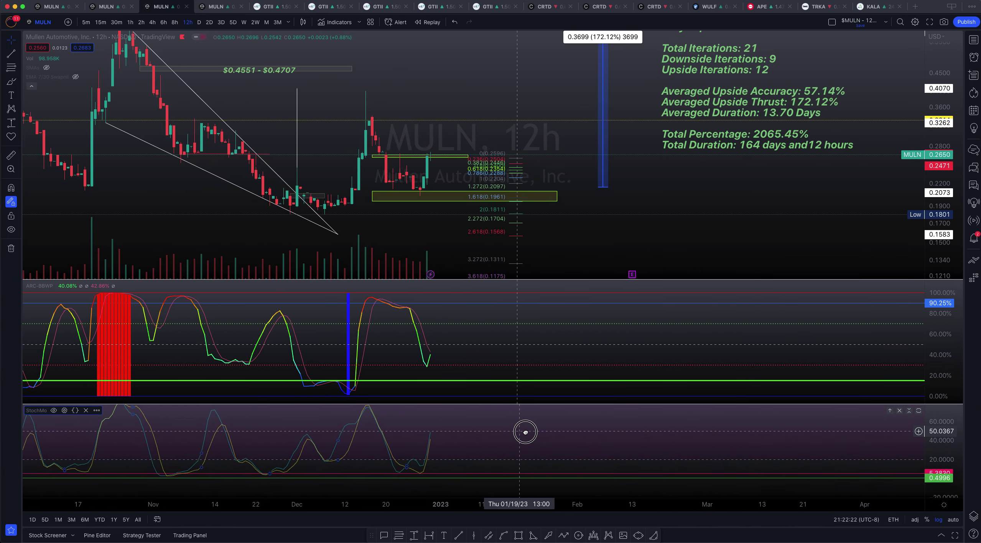
scroll(526, 432, left, 3)
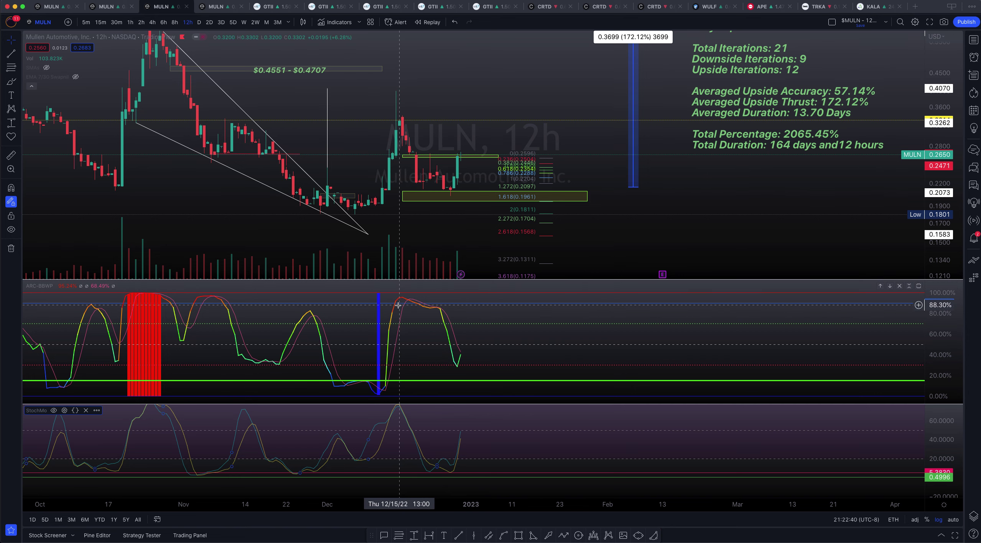
Re-fit and pan the 12h chart to show the BBWP statistics, then stretch its price scale vertically.
scroll(413, 246, down, 8)
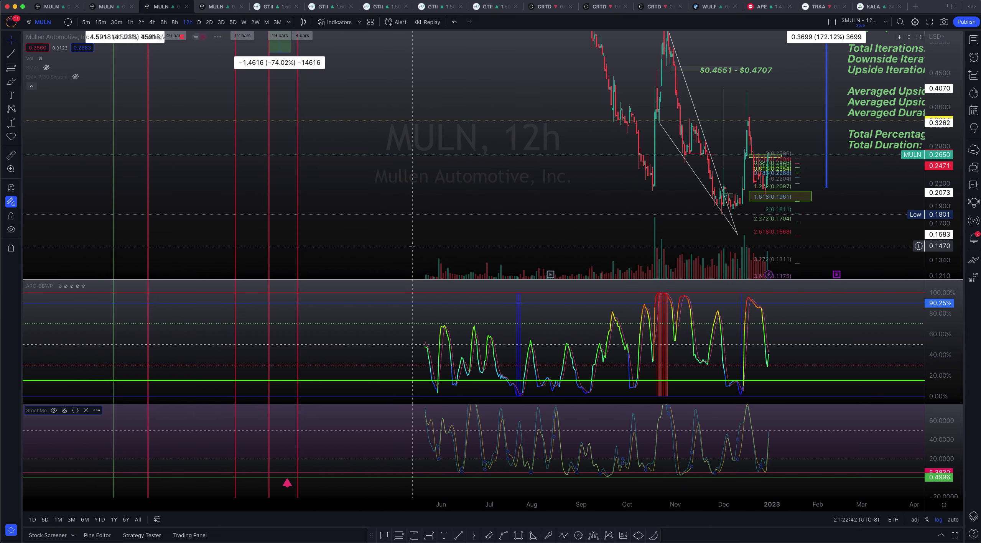
scroll(412, 245, down, 8)
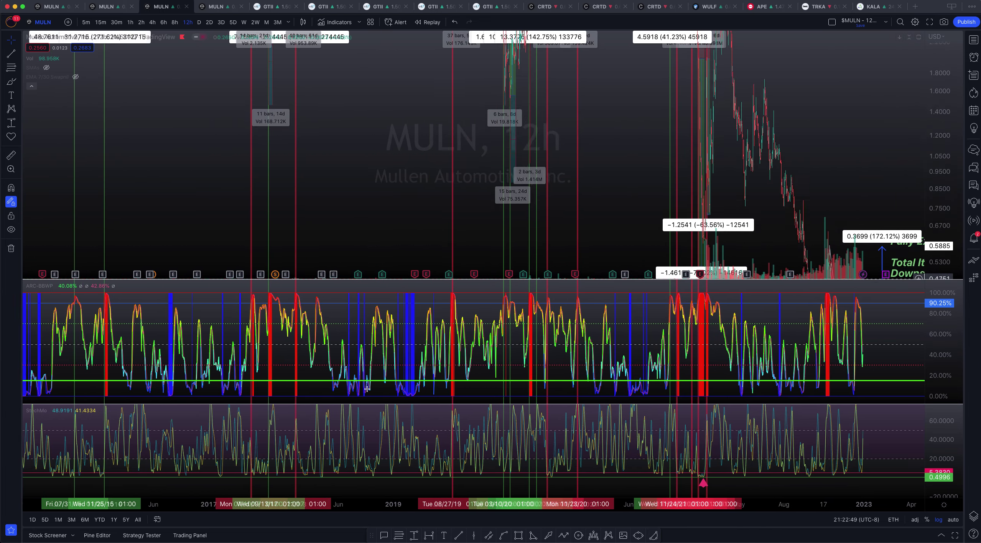
double_click(965, 208)
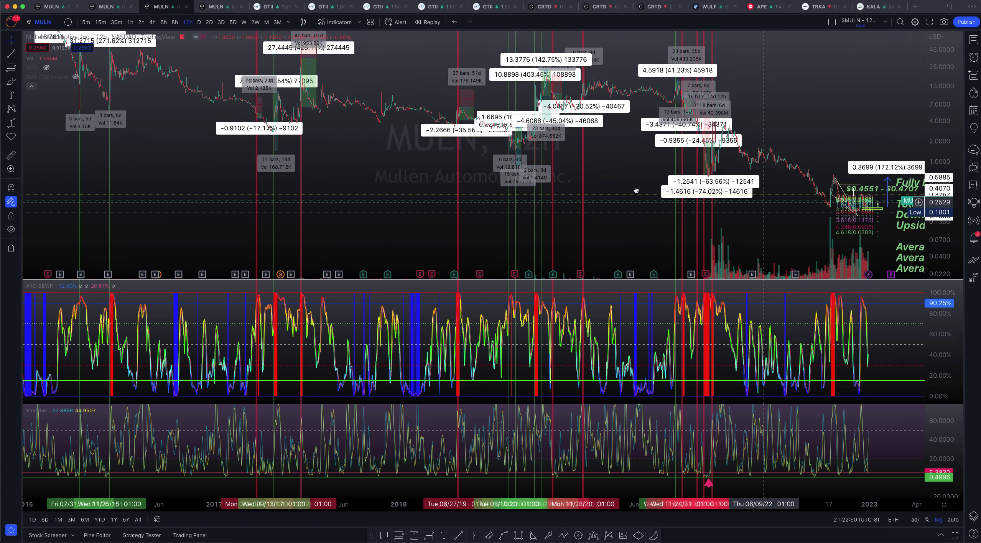
drag(479, 200, 742, 264)
scroll(685, 133, right, 15)
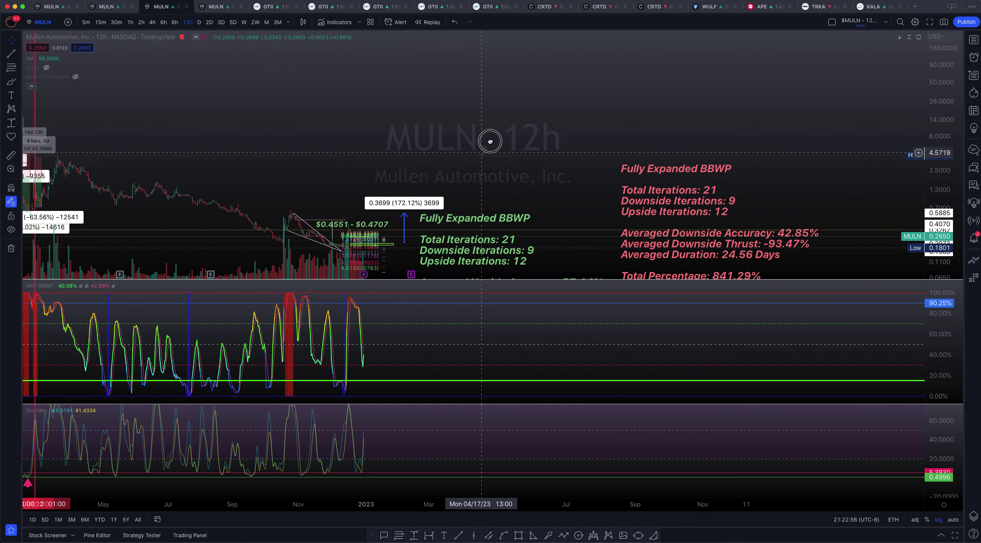
drag(571, 189, 768, 51)
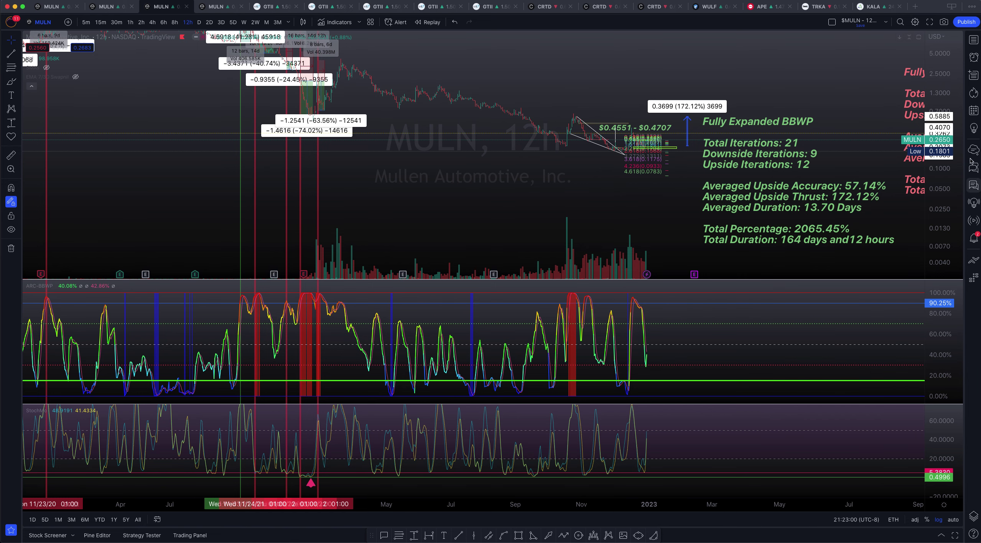
drag(943, 199, 952, 116)
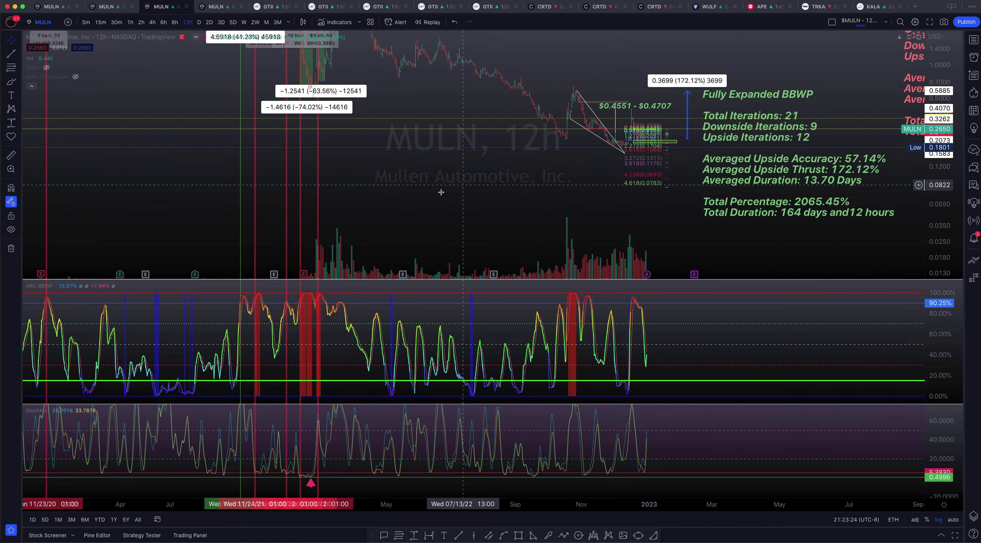
Zoom the 12h chart onto the October–December candles and stretch the price scale around them.
scroll(427, 228, up, 1)
scroll(426, 227, up, 5)
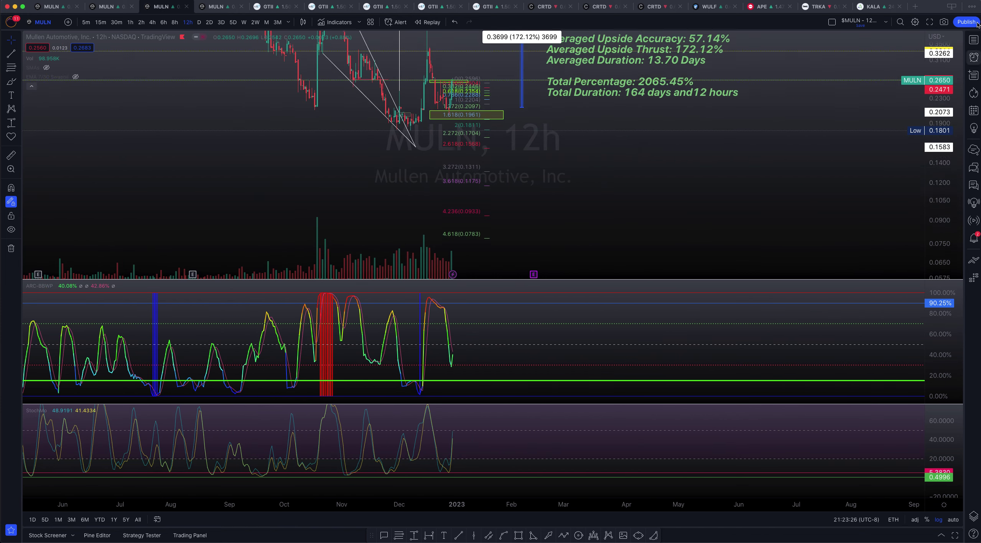
scroll(461, 178, up, 3)
drag(461, 178, 831, 262)
scroll(824, 267, up, 3)
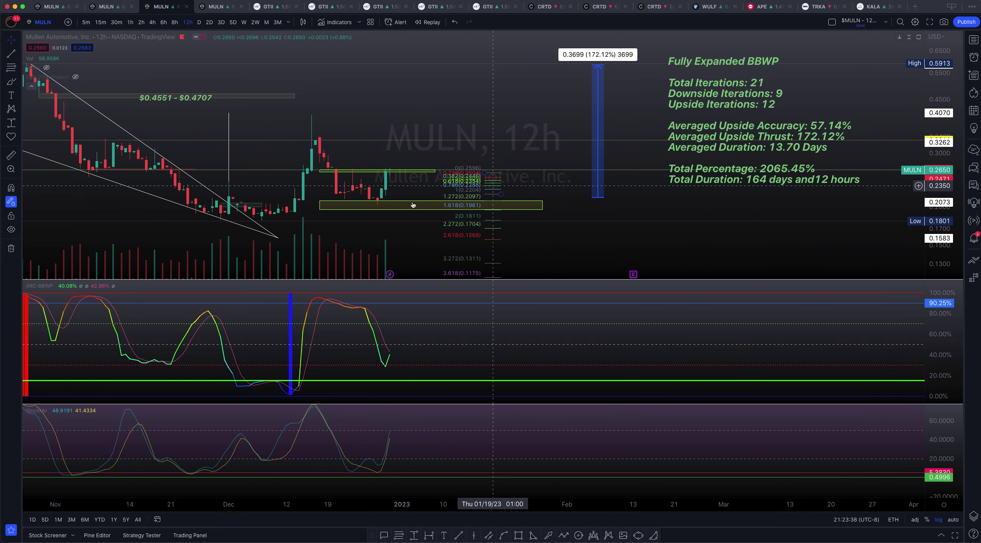
scroll(600, 207, up, 3)
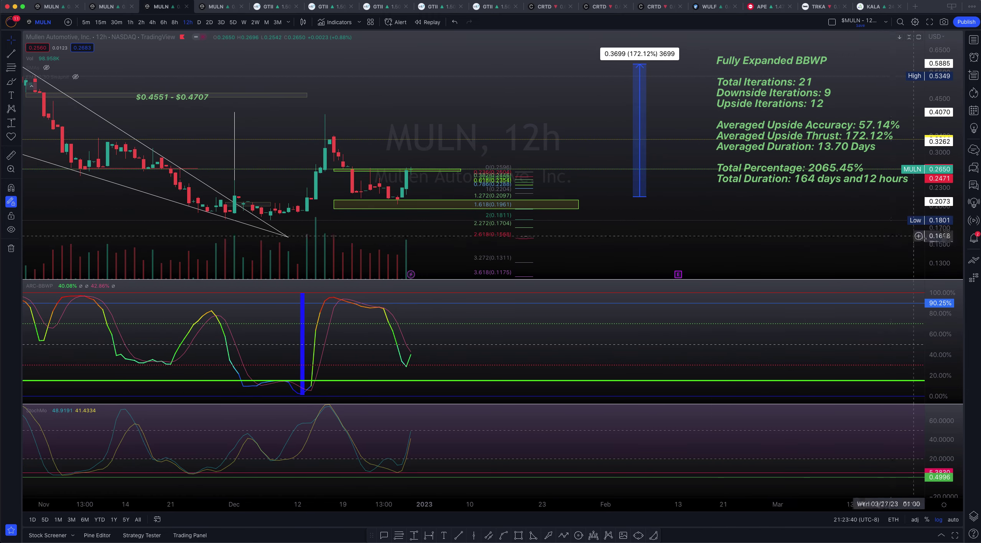
drag(757, 195, 749, 174)
mouse_move(483, 136)
mouse_down()
mouse_move(565, 119)
mouse_move(499, 125)
mouse_up()
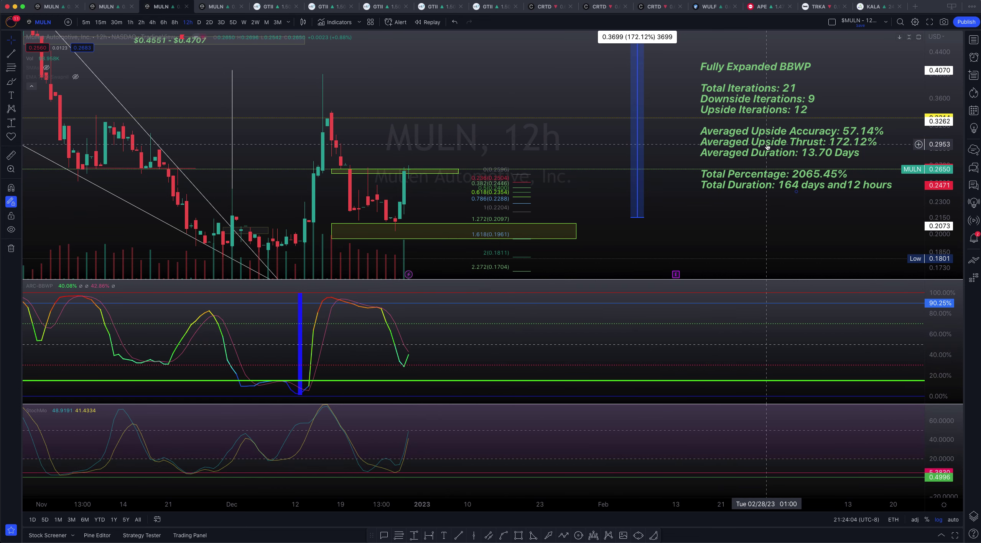
Shift the view to bring later bars and Fibonacci levels up to 3.618 into frame.
drag(565, 148, 568, 234)
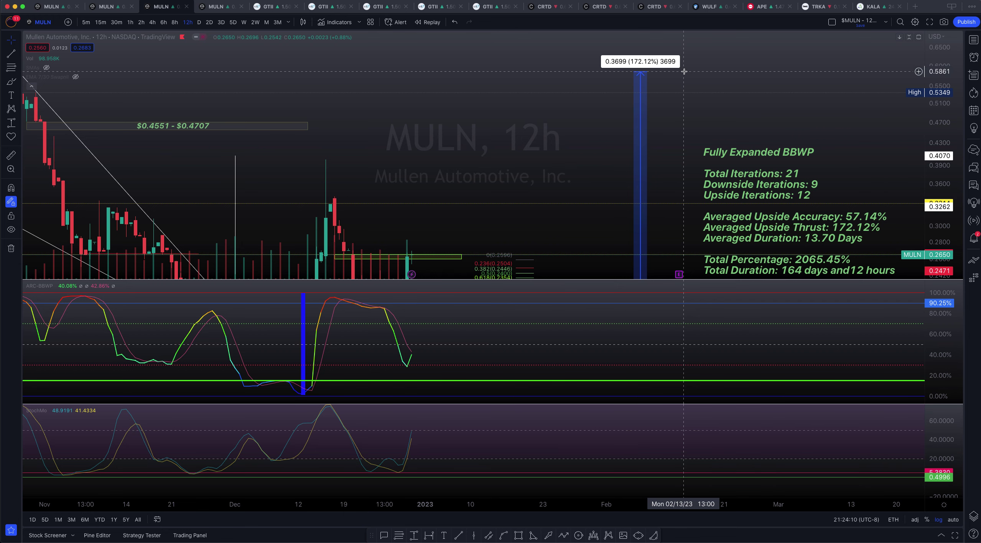
scroll(684, 72, left, 10)
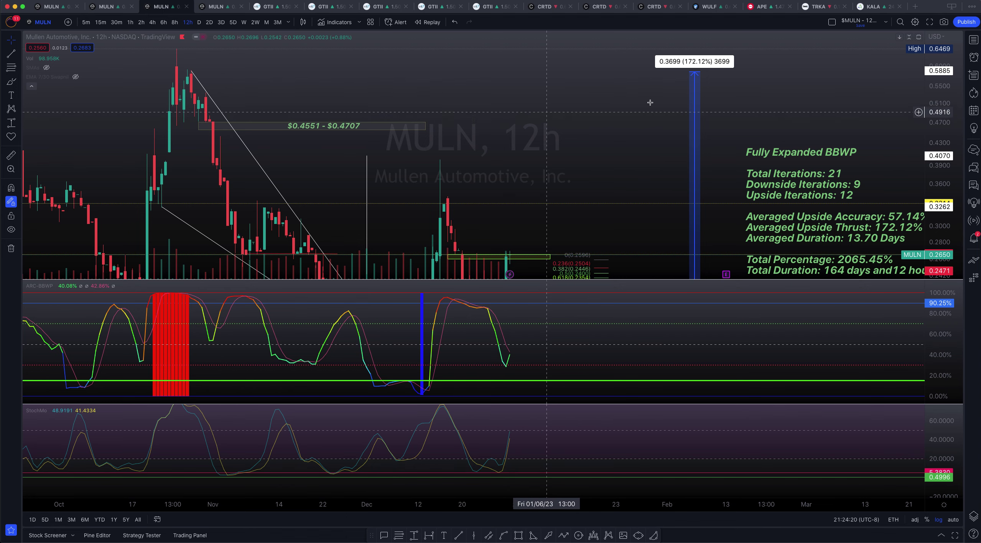
drag(481, 77, 365, 2)
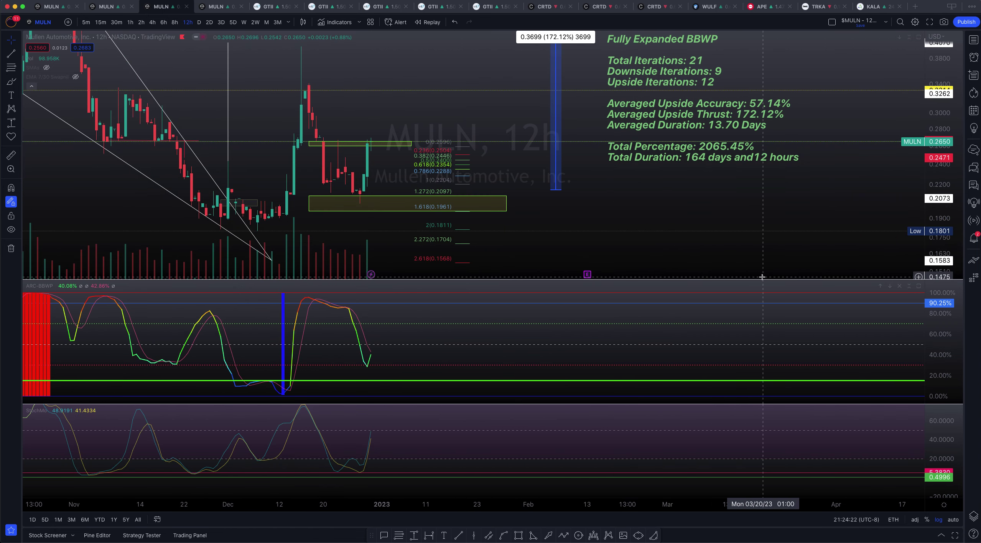
drag(942, 127, 943, 161)
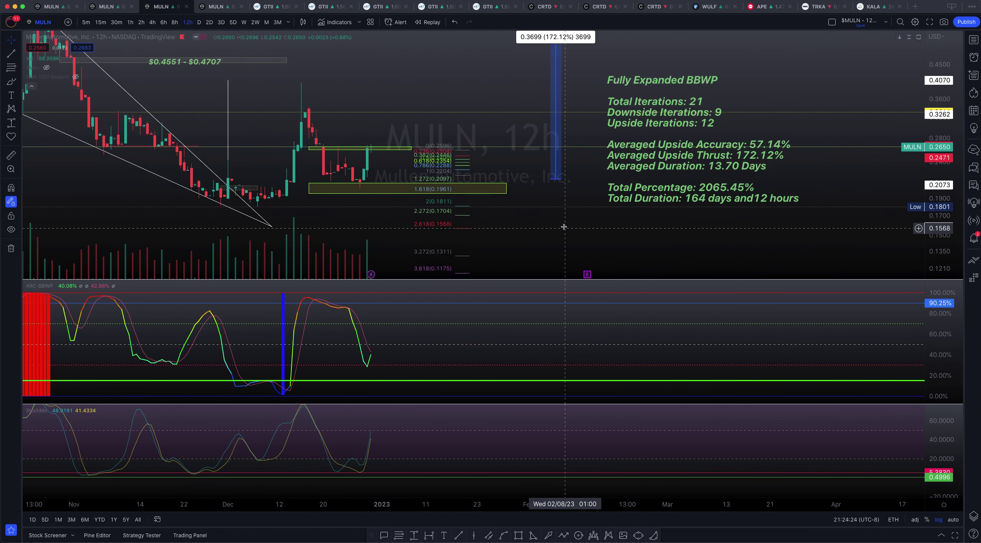
scroll(613, 165, down, 1)
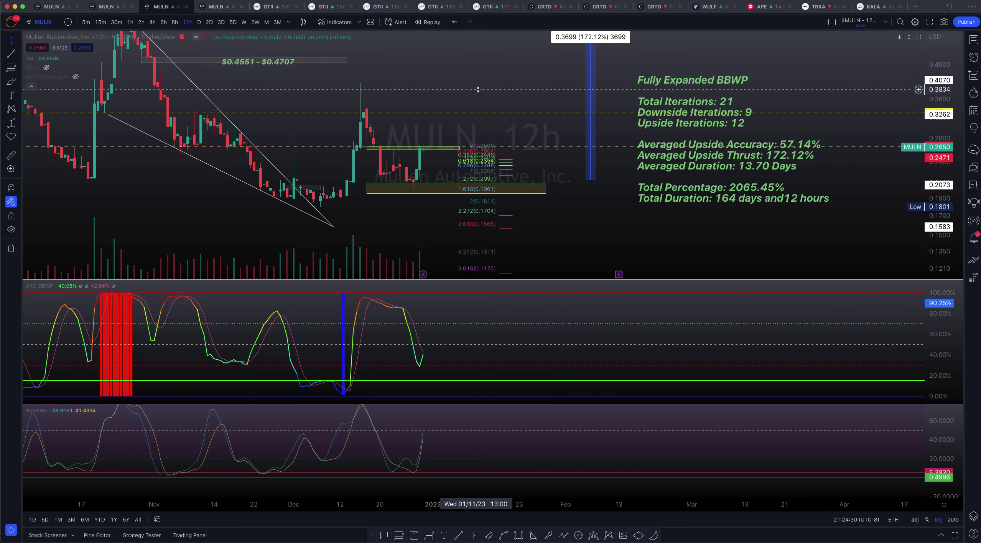
Switch to the MULN daily RSI chart and move the divergence reference image beside the candles.
key(ctrl+Tab)
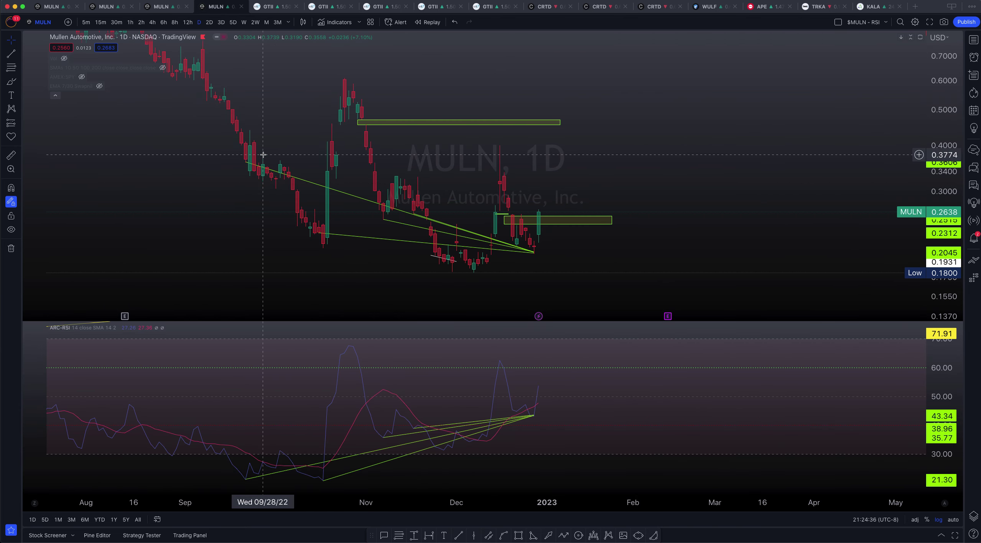
scroll(548, 179, right, 10)
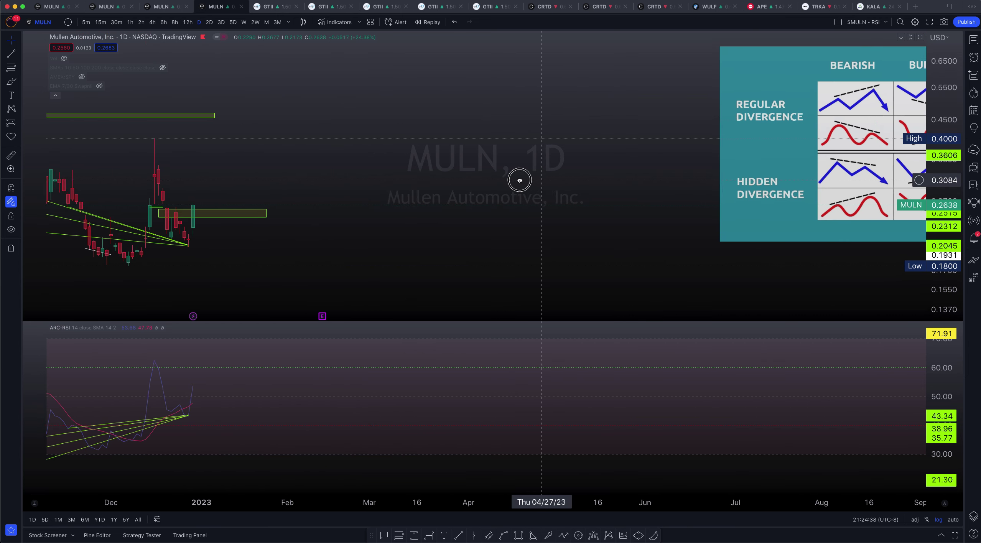
mouse_move(862, 168)
mouse_down()
mouse_move(440, 135)
mouse_move(389, 165)
mouse_move(460, 181)
mouse_move(441, 182)
mouse_up()
drag(259, 170, 495, 162)
drag(826, 164, 739, 163)
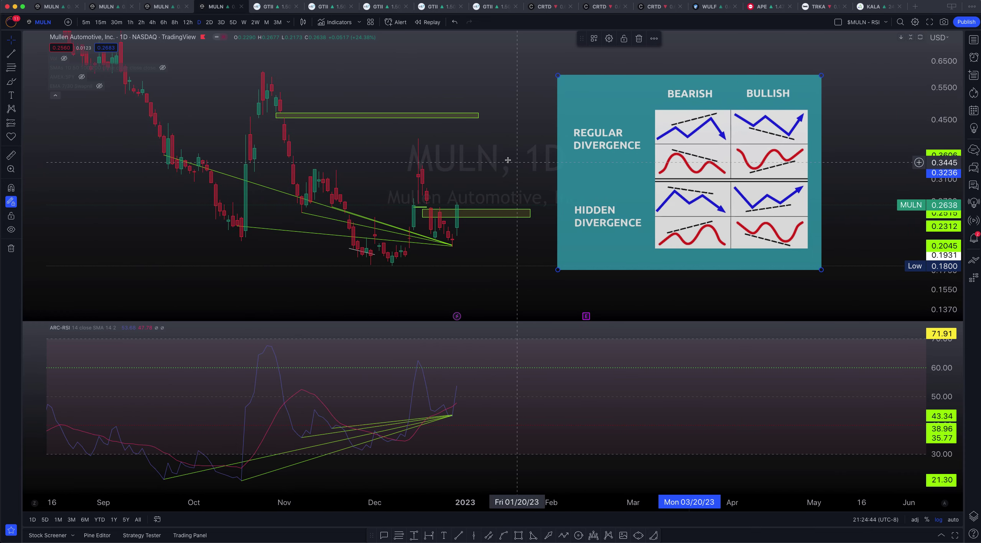
drag(500, 153, 544, 153)
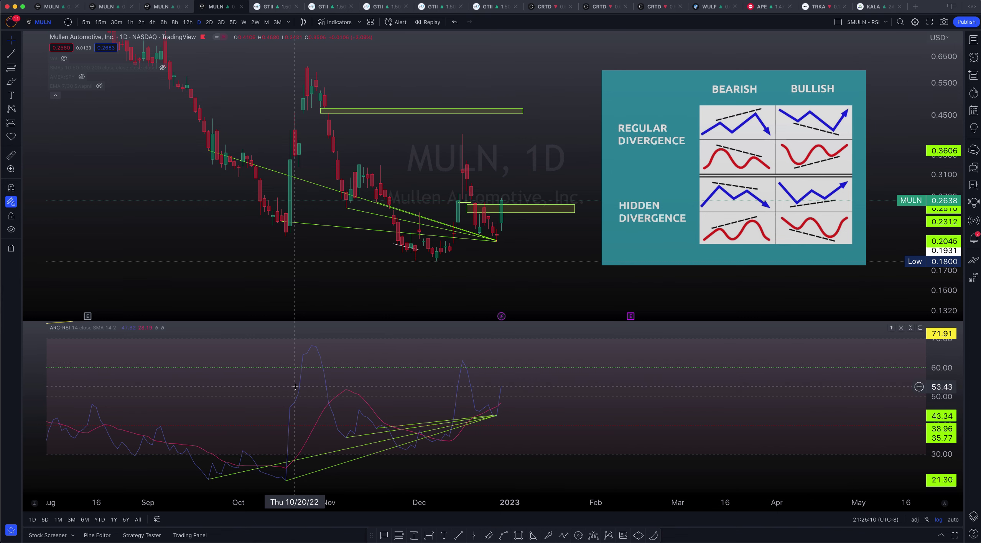
Pan the daily chart toward earlier dates alongside the divergence graphic.
scroll(295, 387, up, 2)
drag(358, 383, 445, 355)
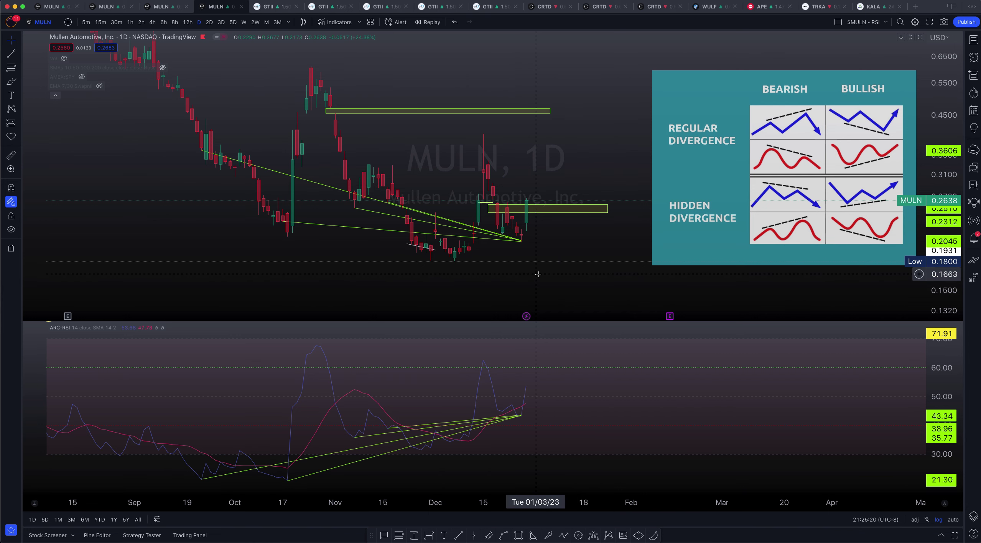
drag(533, 273, 524, 273)
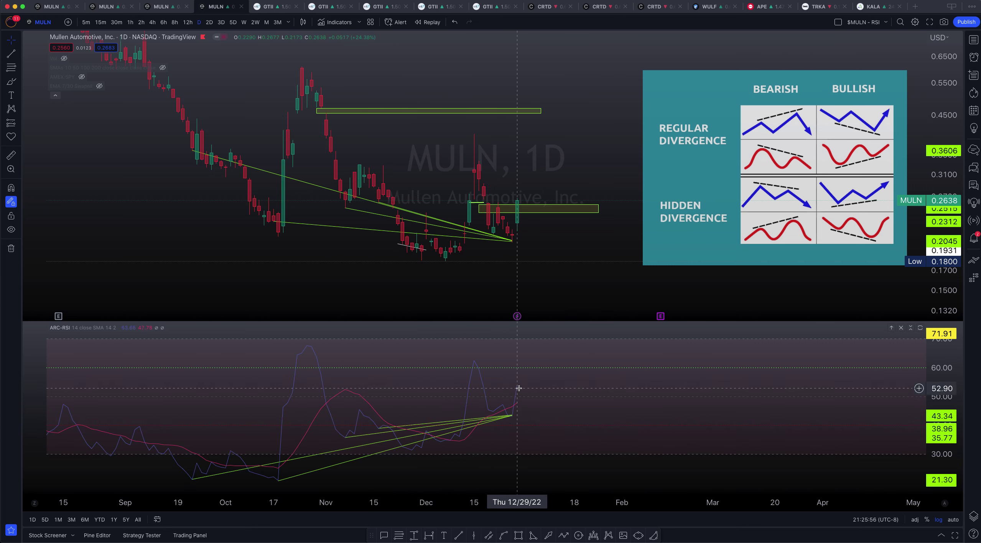
scroll(365, 393, up, 3)
scroll(499, 383, left, 5)
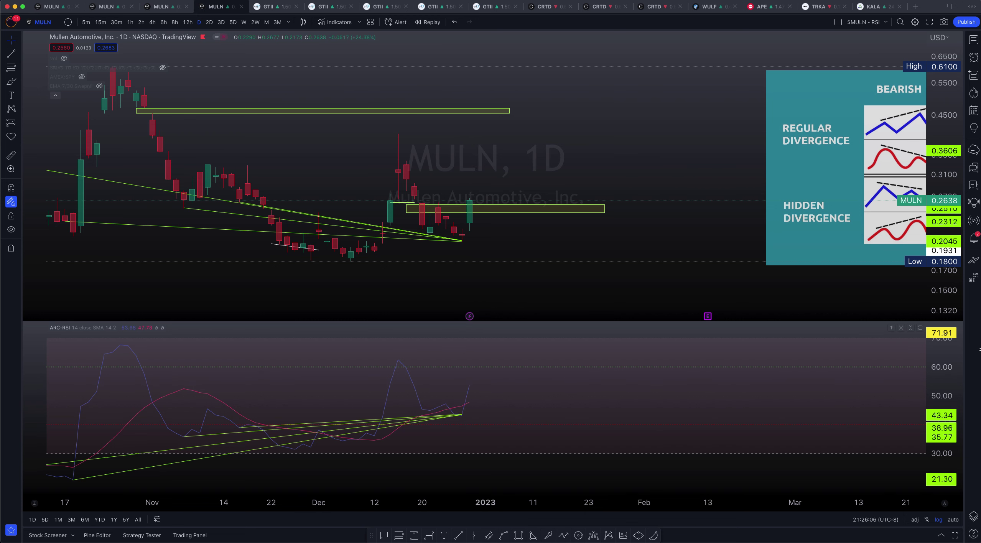
Narrow the window to reveal the ARCA RSI Properties.png image and pan the daily chart to mid-October.
drag(978, 321, 787, 316)
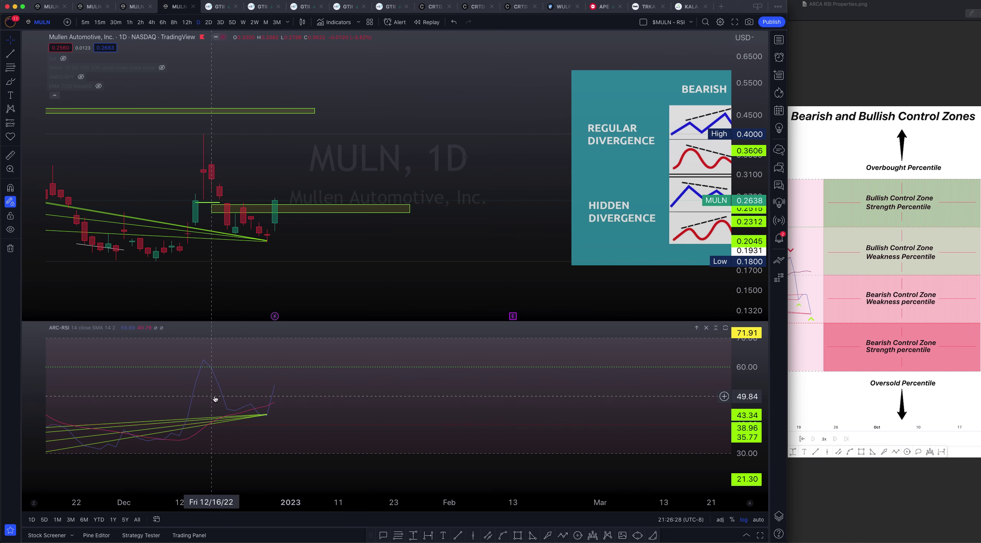
drag(253, 401, 441, 407)
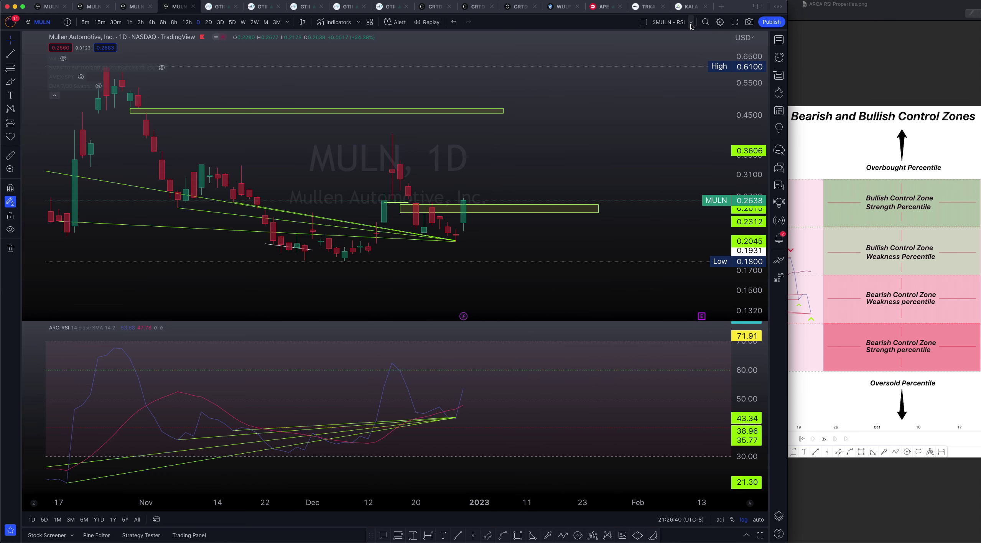
Split the view into four stacked charts and maximize each chart's RSI pane.
click(642, 22)
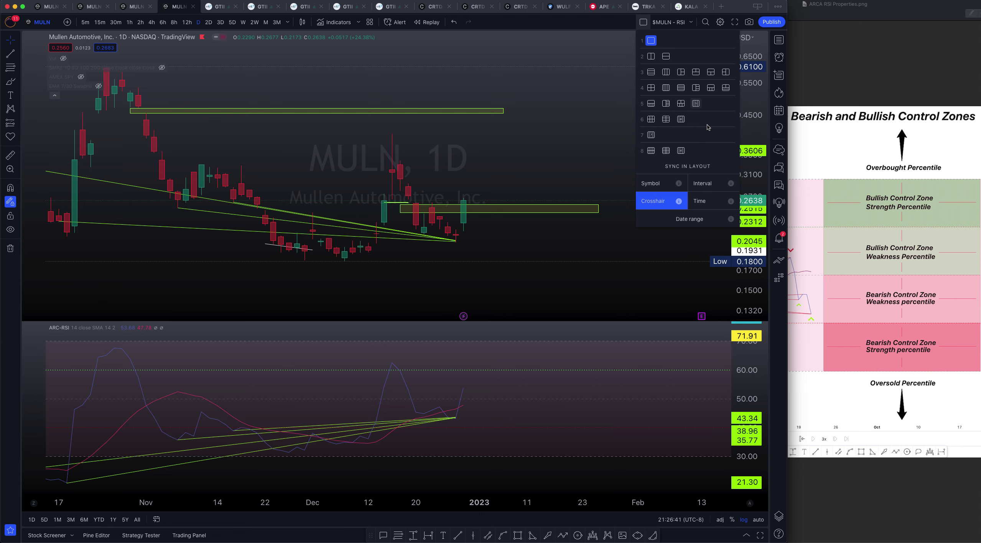
click(682, 88)
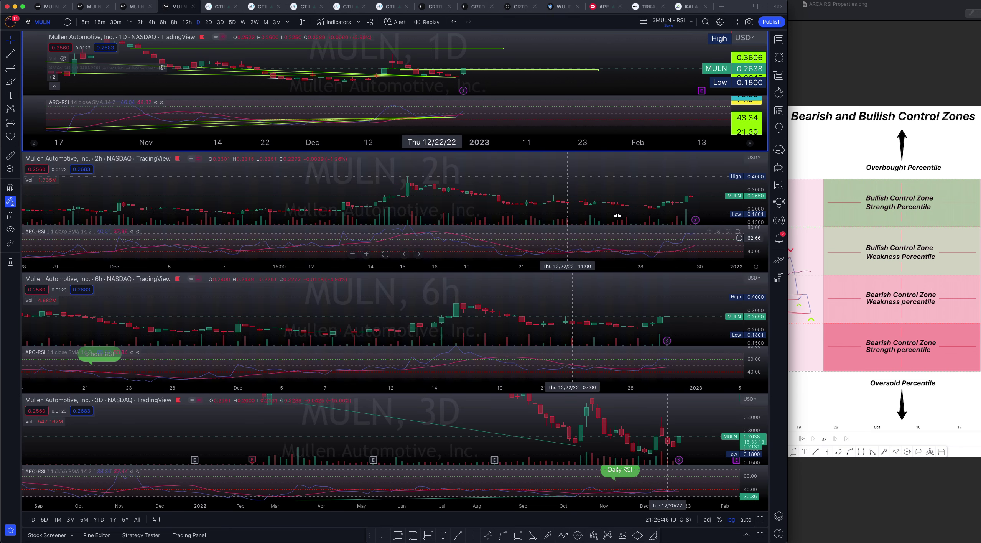
click(737, 232)
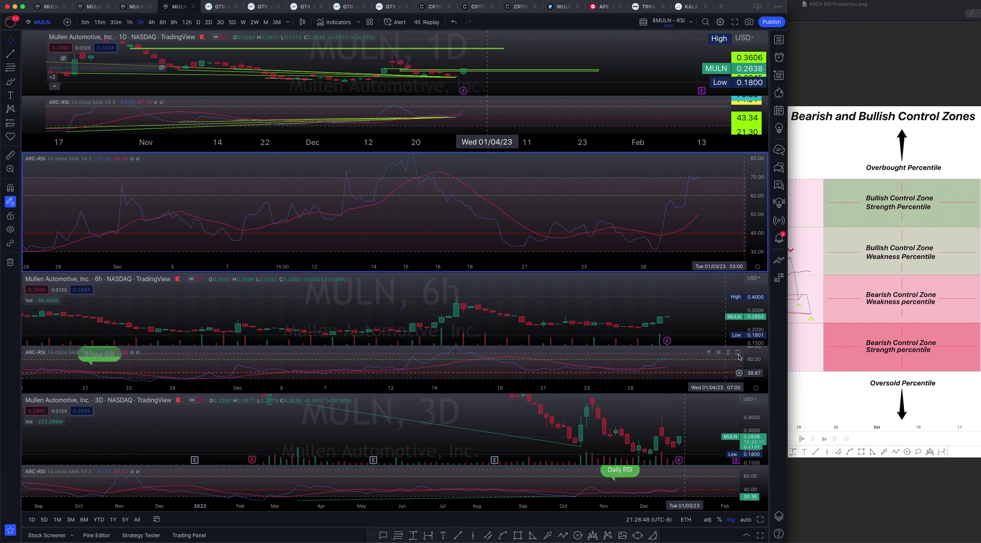
click(737, 353)
click(724, 471)
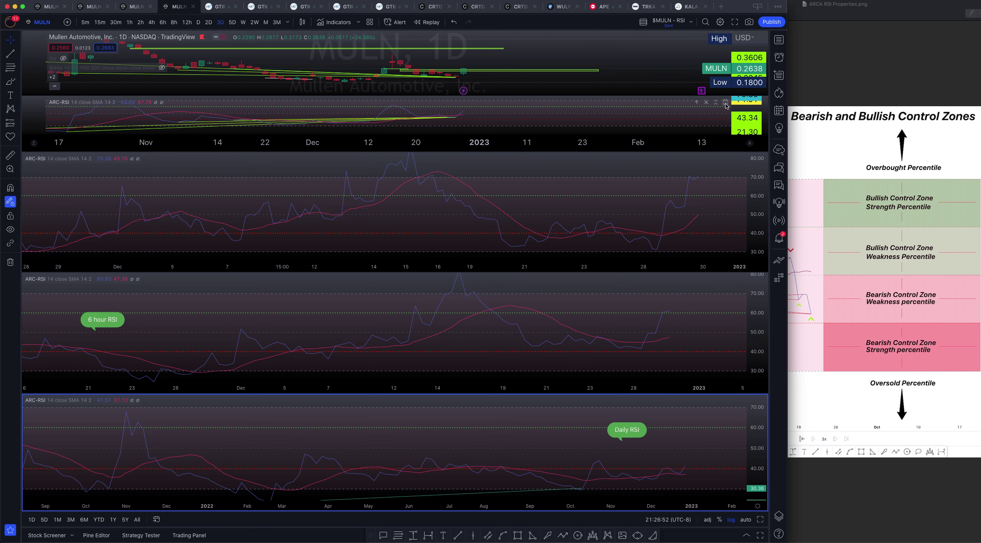
click(726, 101)
Set the top chart to 30 minutes, centre its RSI on late December, and compress its scale.
click(115, 22)
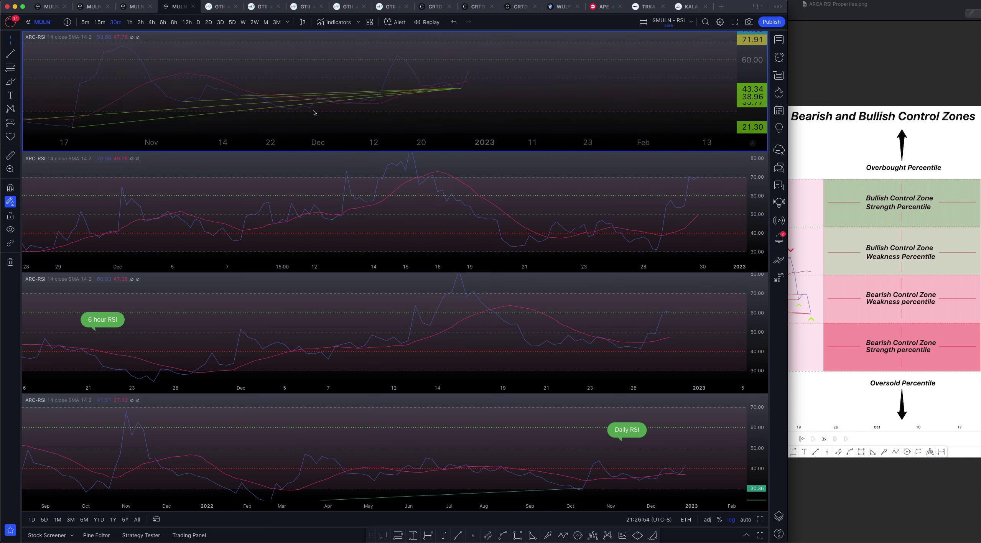
drag(444, 101, 427, 64)
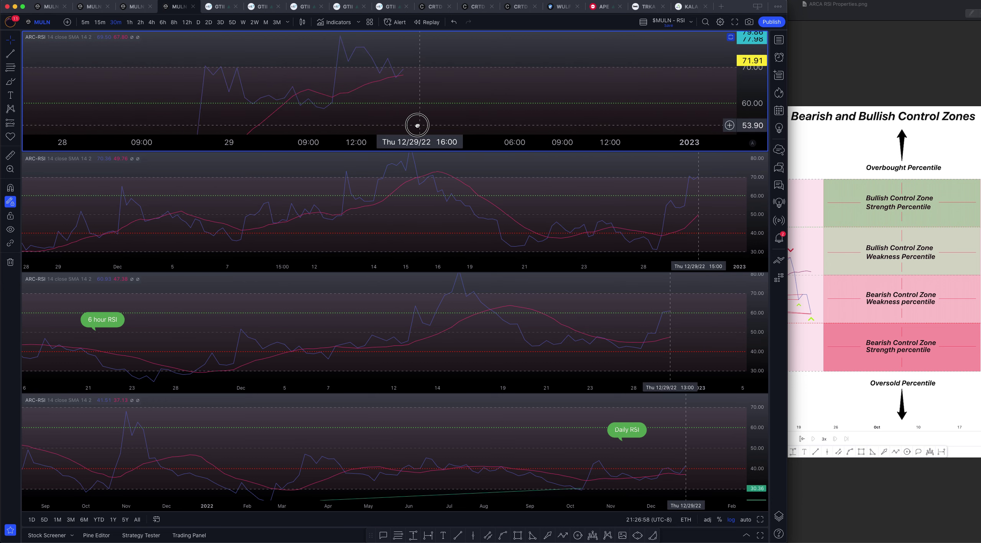
scroll(416, 126, up, 5)
drag(258, 88, 565, 83)
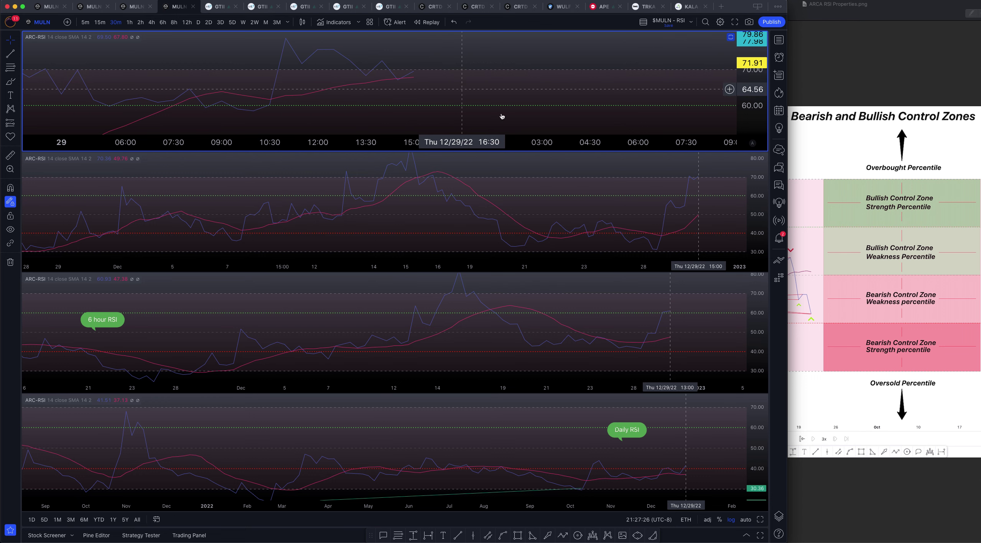
drag(504, 114, 510, 92)
drag(755, 104, 756, 123)
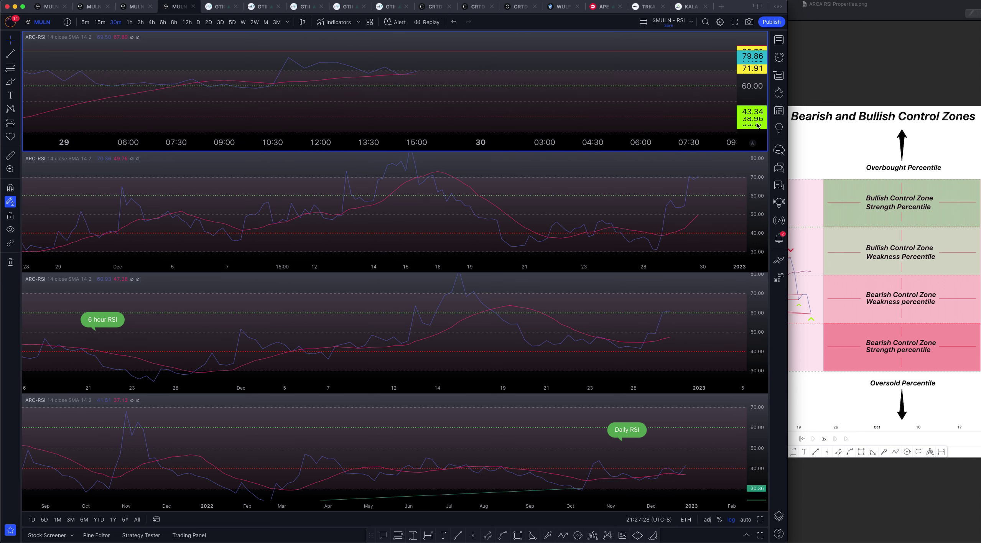
click(578, 193)
scroll(728, 240, up, 3)
Pan and zoom the 2-hour RSI pane onto December 29–30, showing the climb past 70.
scroll(728, 241, up, 2)
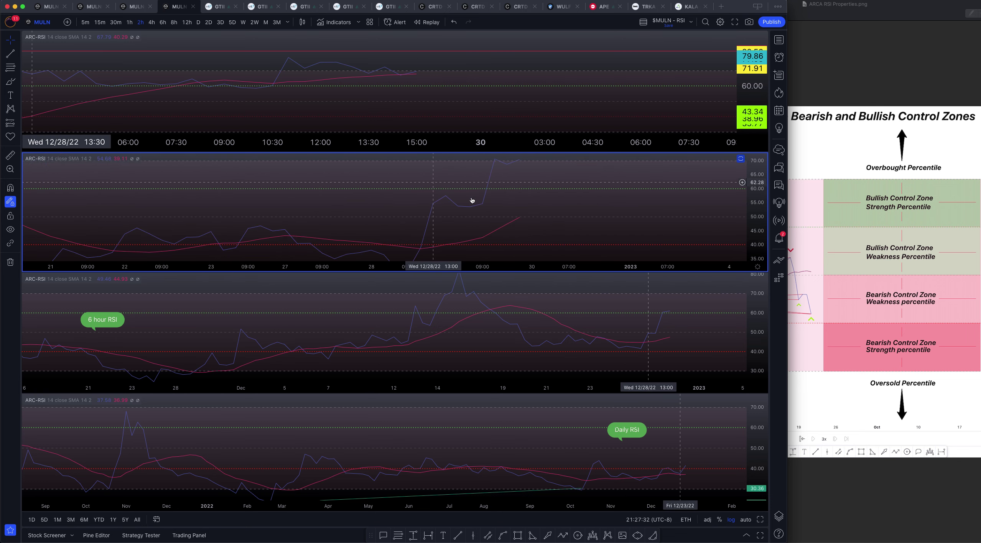
drag(472, 200, 451, 243)
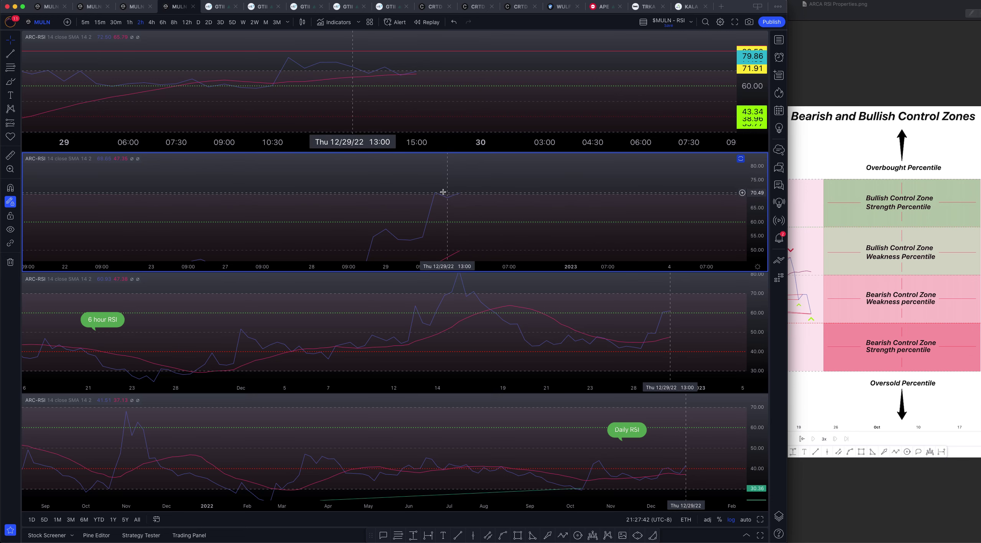
scroll(486, 182, right, 1)
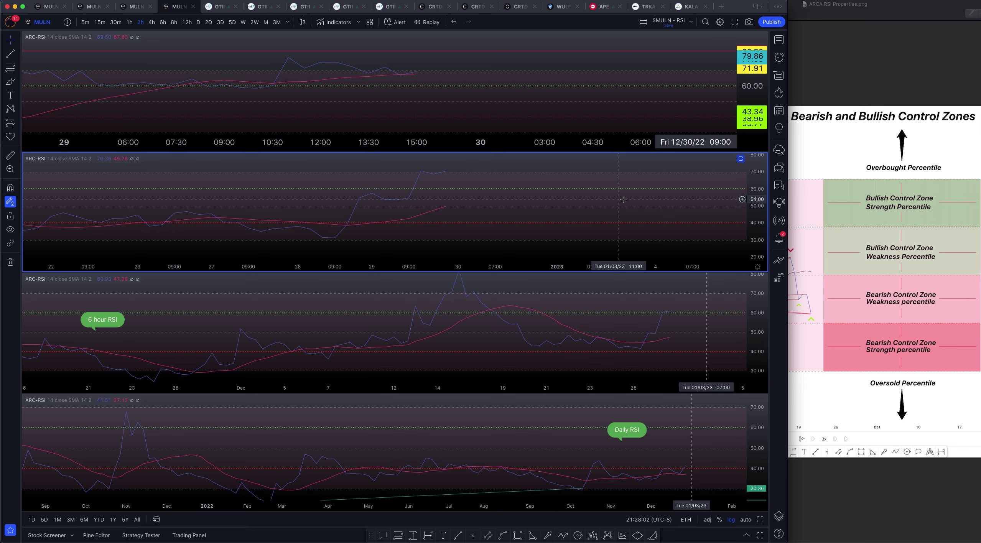
Zoom and pan the 6-hour RSI pane to mid-December through early January.
click(755, 322)
scroll(408, 317, up, 3)
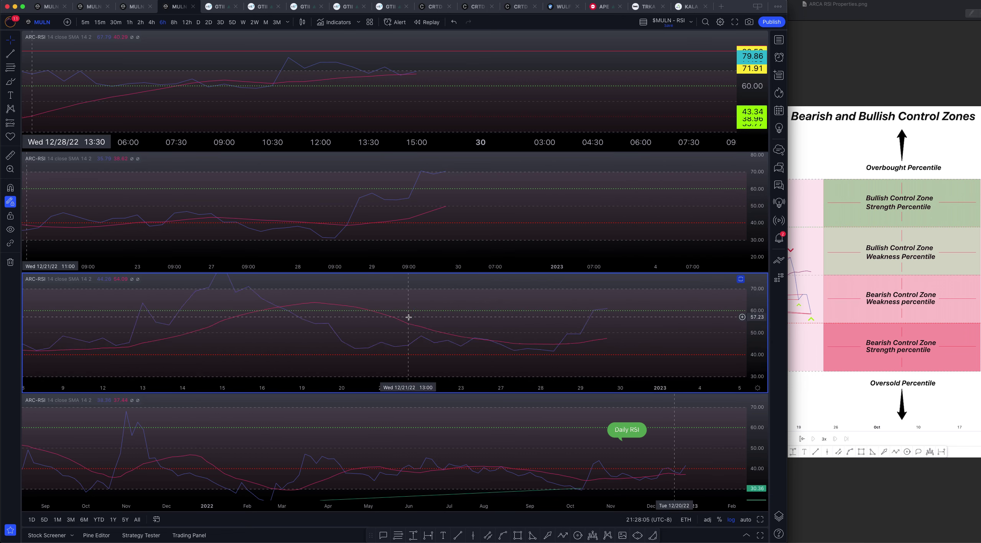
drag(633, 333, 545, 333)
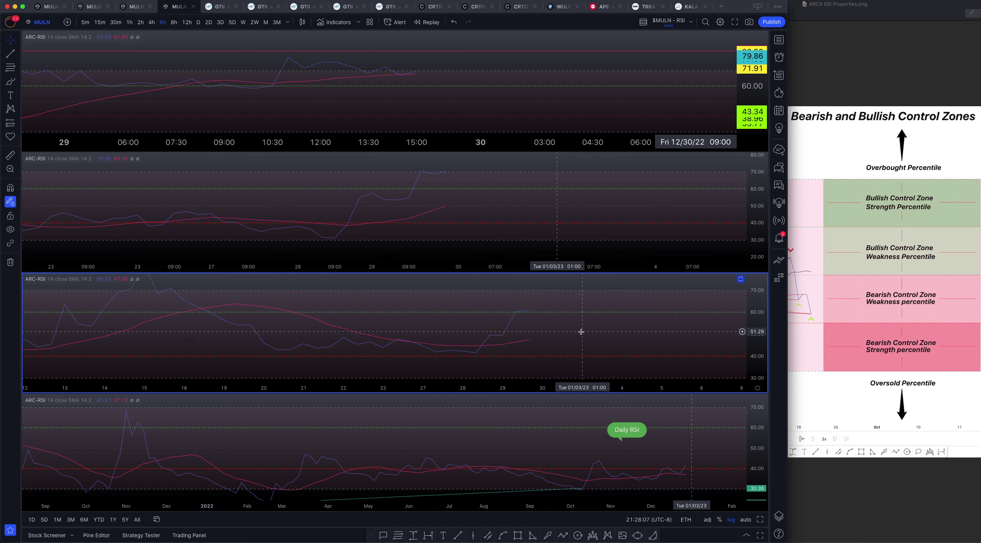
drag(580, 331, 516, 344)
click(516, 344)
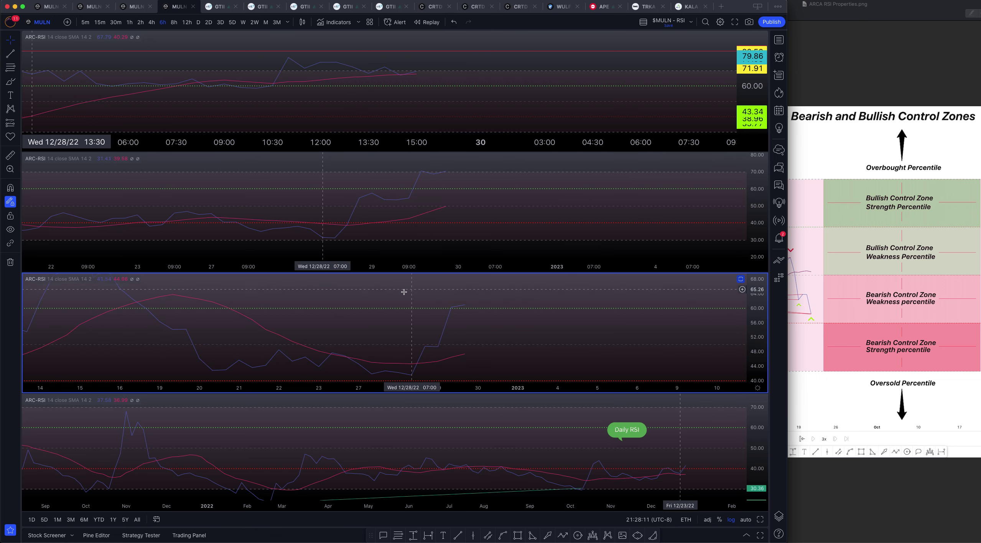
scroll(460, 314, right, 1)
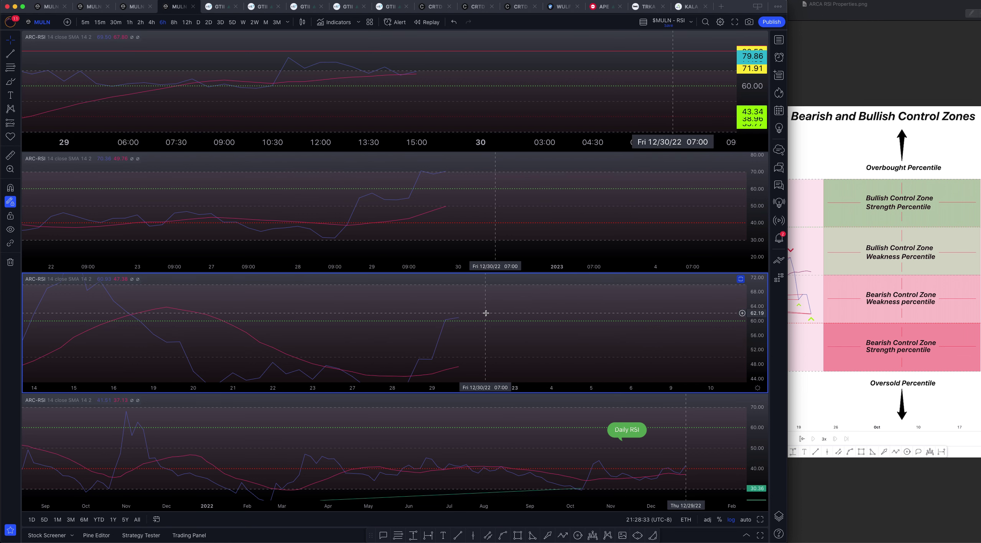
Auto-fit the 6-hour RSI, compress its scale to 70–30, then pan the Daily RSI toward recent dates.
key(alt+r)
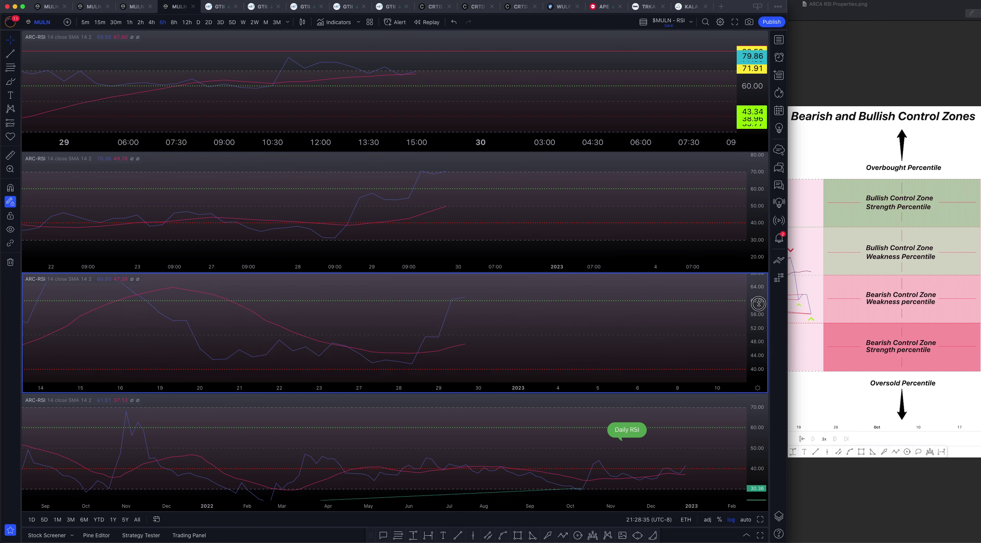
drag(752, 324, 751, 278)
drag(641, 324, 631, 318)
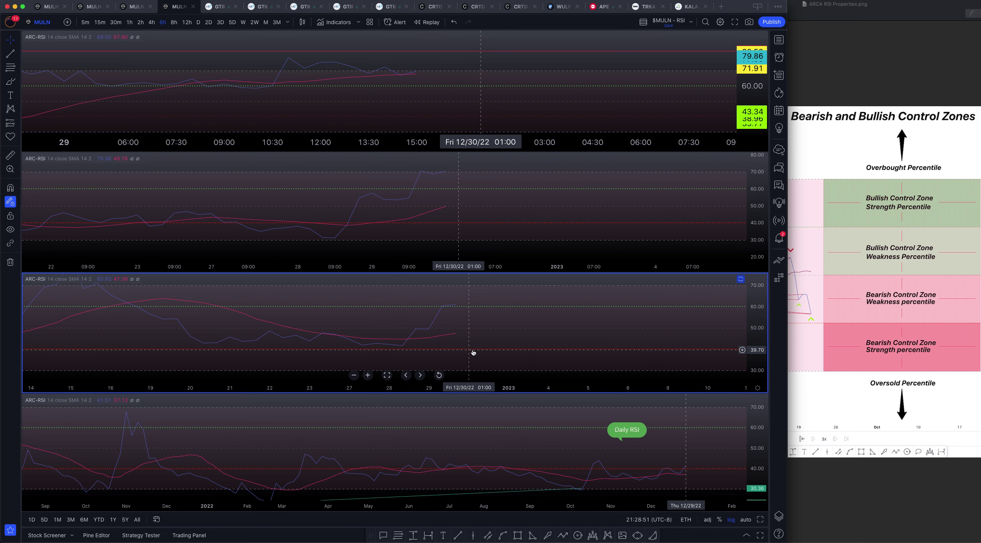
drag(586, 431, 364, 431)
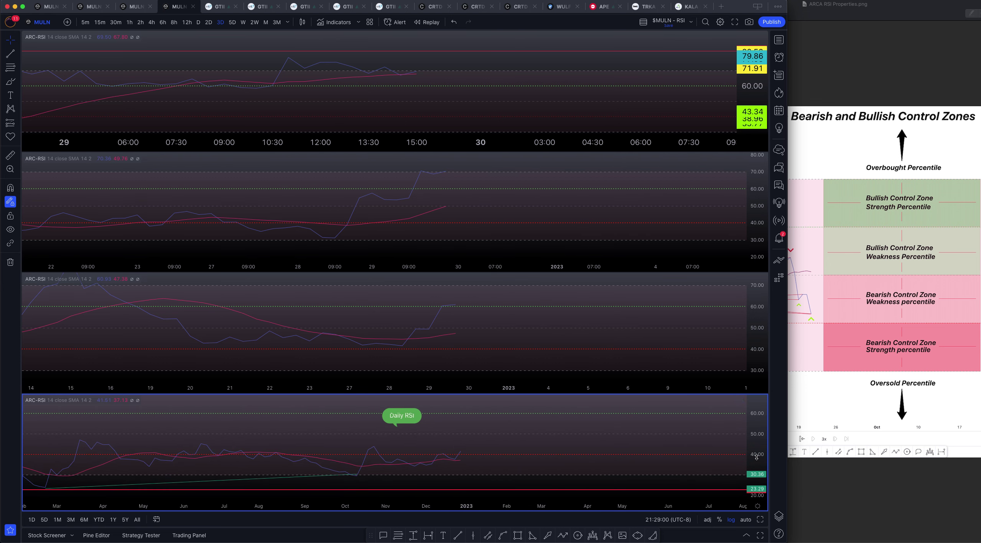
Stretch and zoom the bottom Daily RSI pane to review its earlier and recent readings.
drag(756, 456, 754, 431)
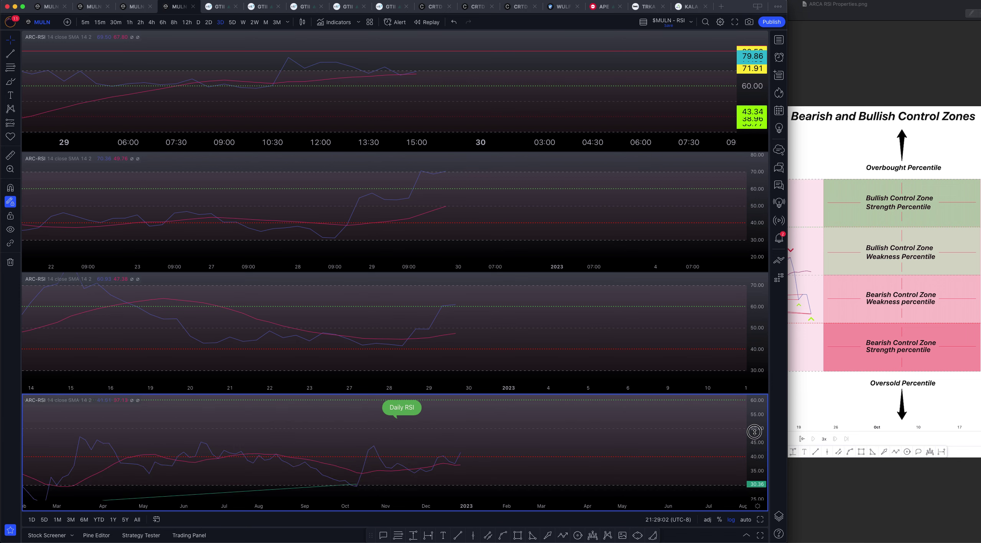
scroll(339, 445, up, 3)
drag(429, 446, 576, 423)
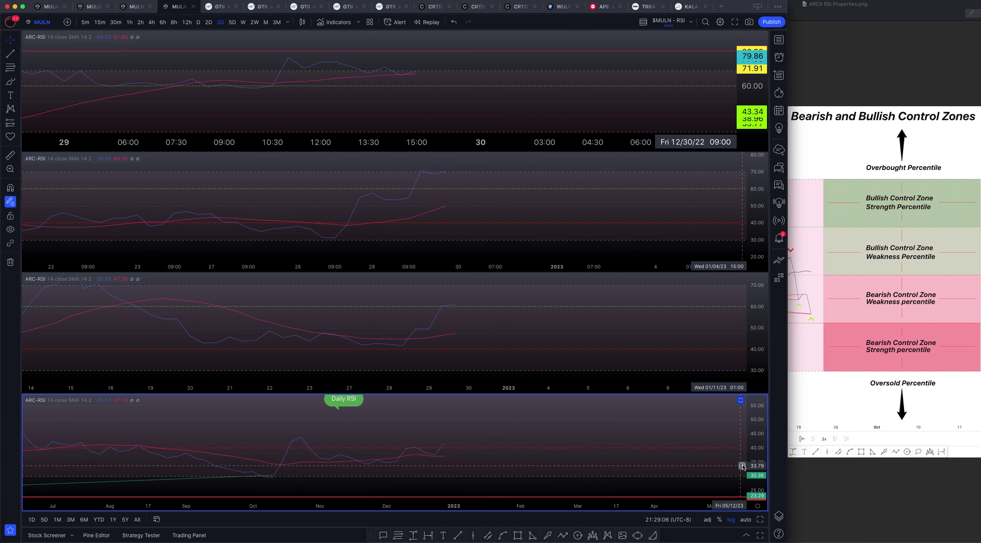
scroll(333, 445, up, 2)
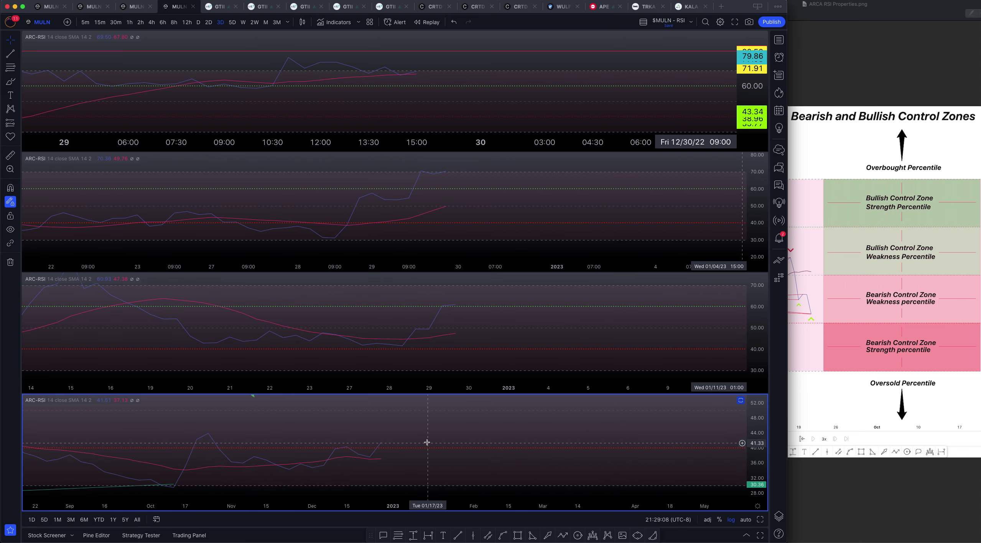
drag(427, 449, 512, 444)
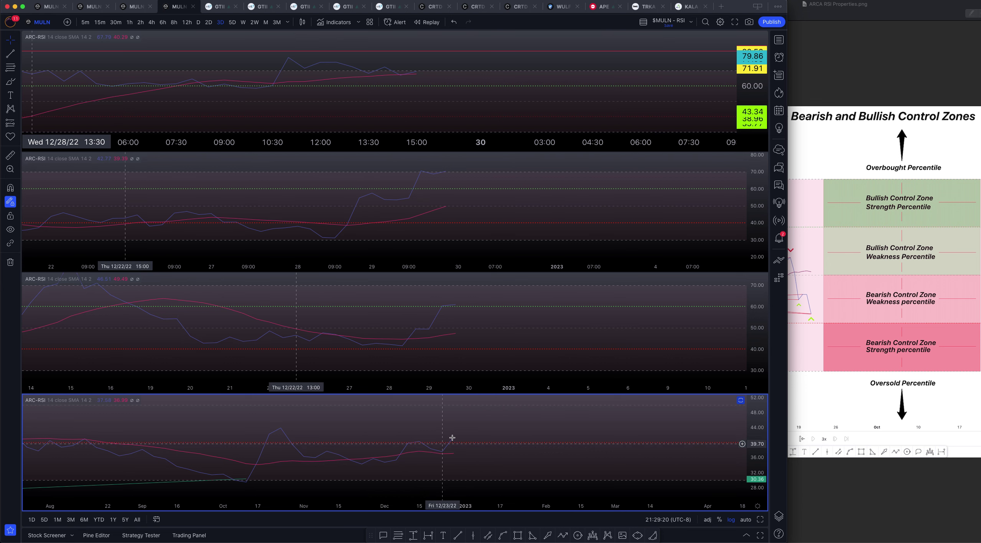
drag(454, 434, 429, 453)
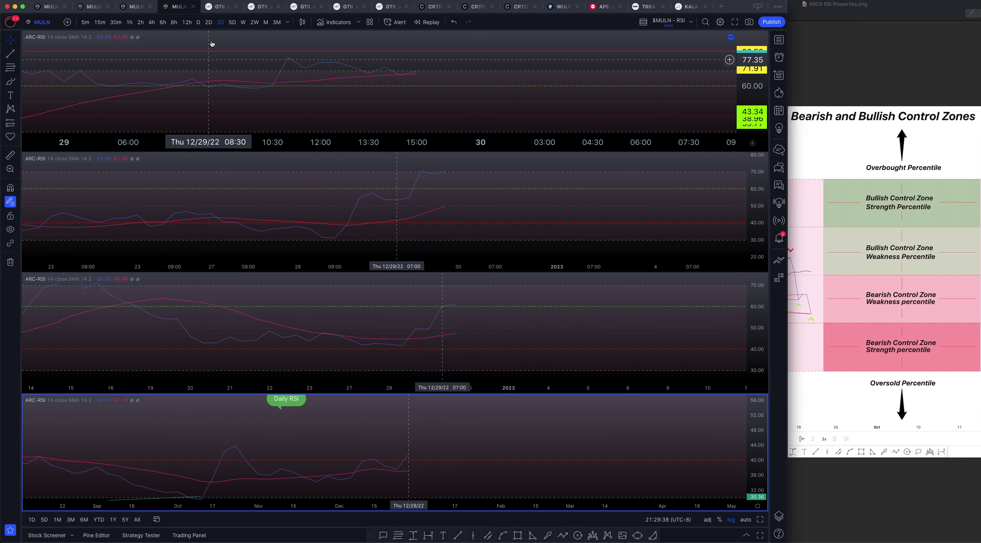
Switch the bottom pane to 2D, rescale it to about 30–70, then to 12h.
click(210, 23)
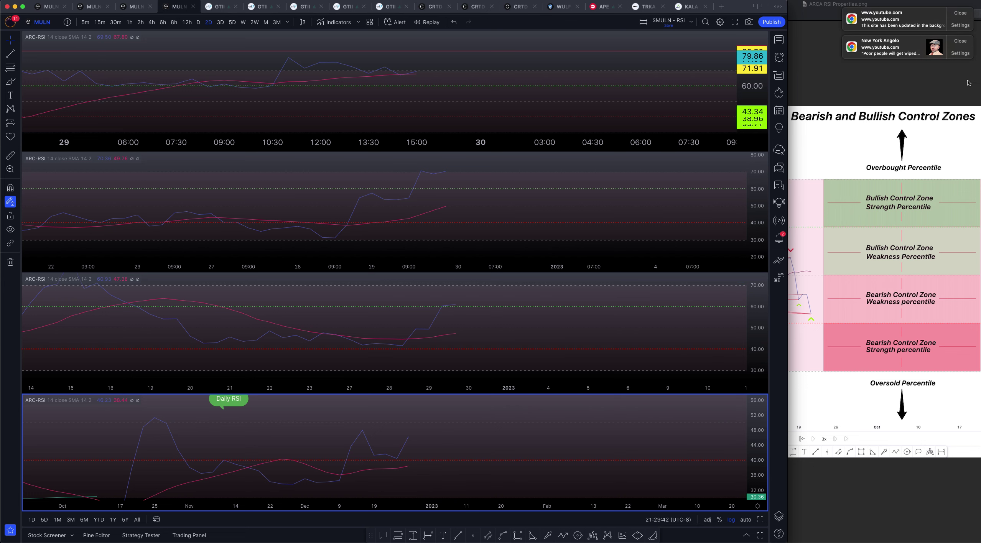
click(960, 40)
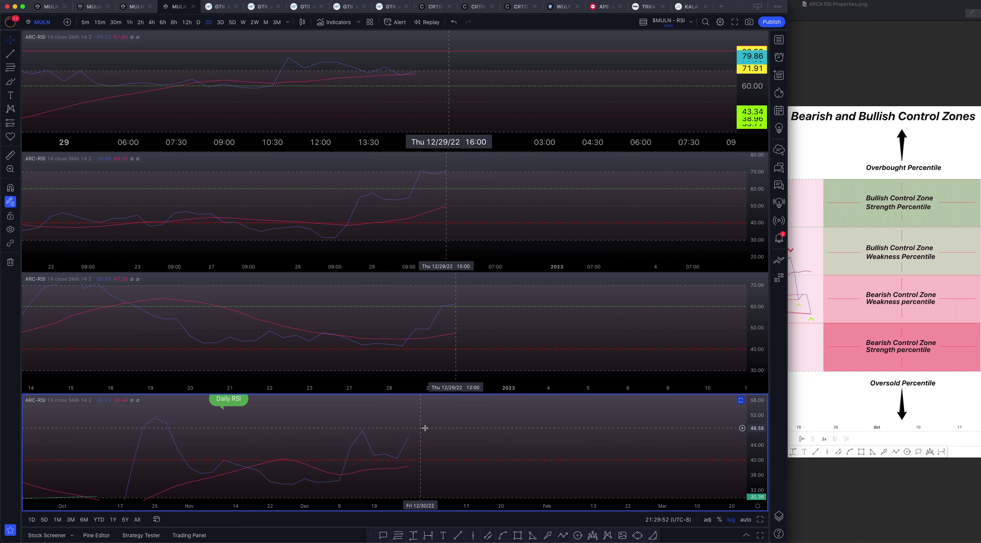
drag(428, 432, 425, 448)
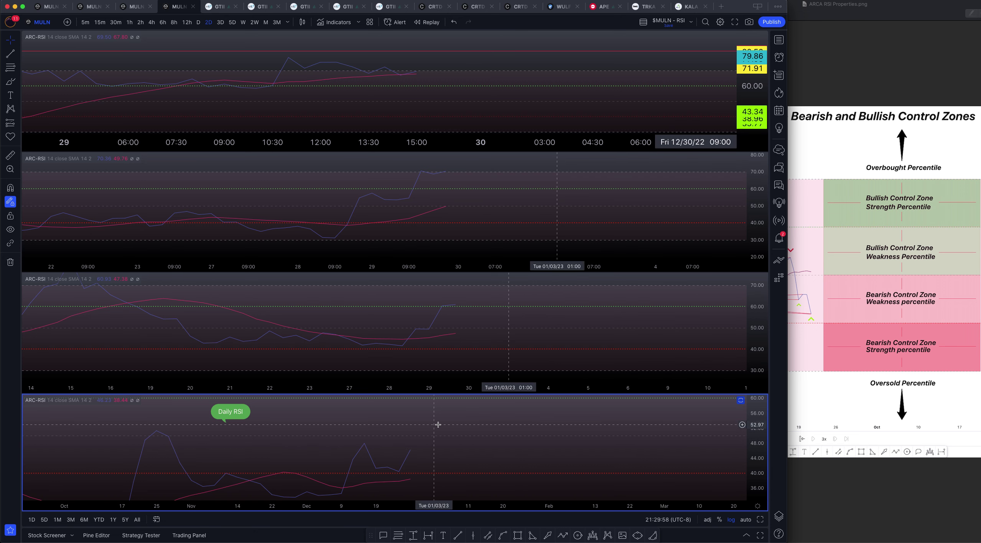
drag(768, 443, 767, 462)
click(188, 21)
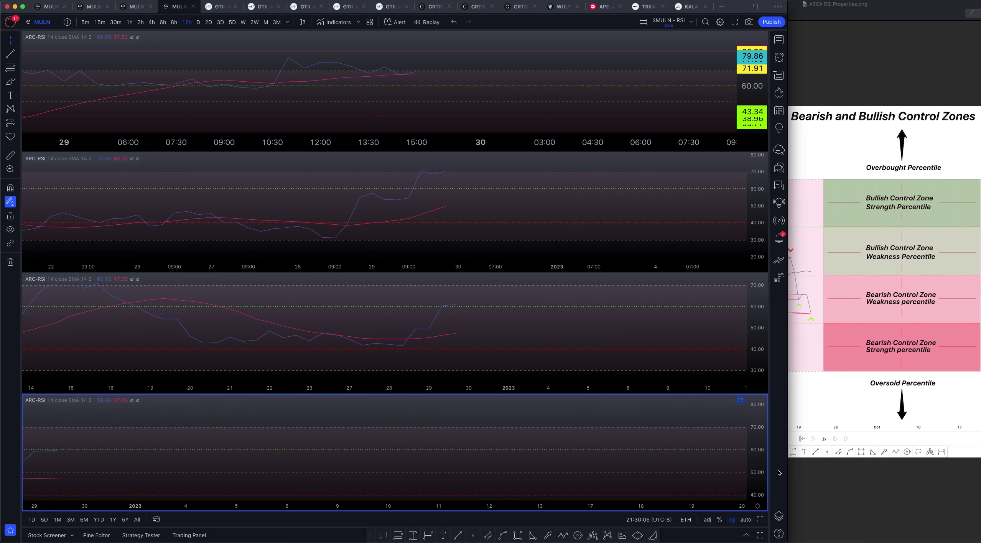
Pan the 12h RSI earlier, widen its scale to 48–72, and open the MULN 12h BBWP chart.
drag(392, 459, 738, 432)
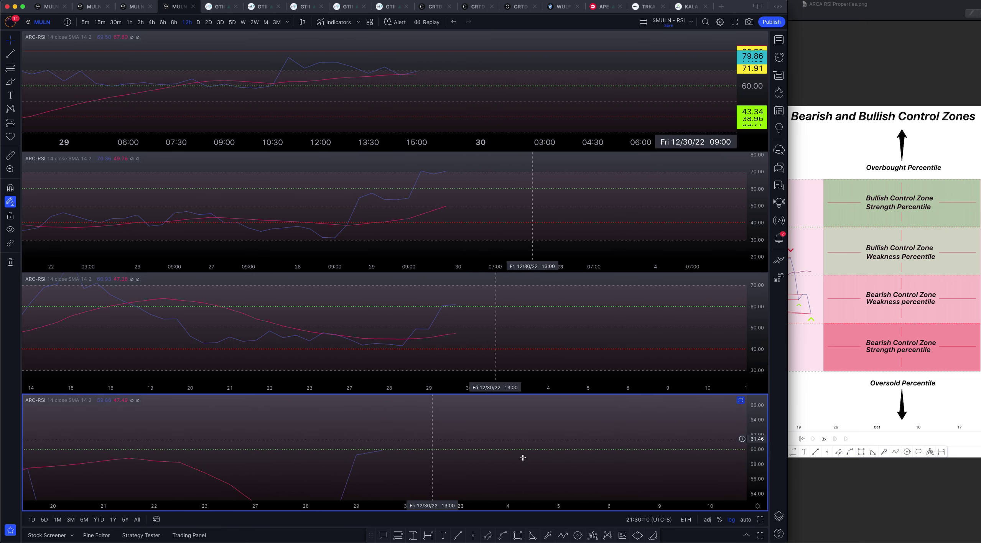
drag(748, 466, 748, 475)
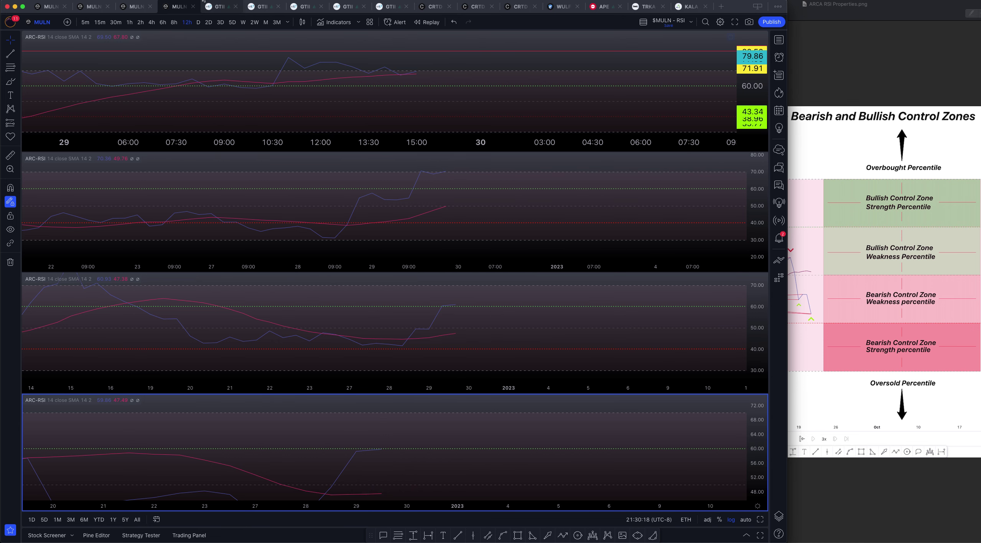
click(124, 8)
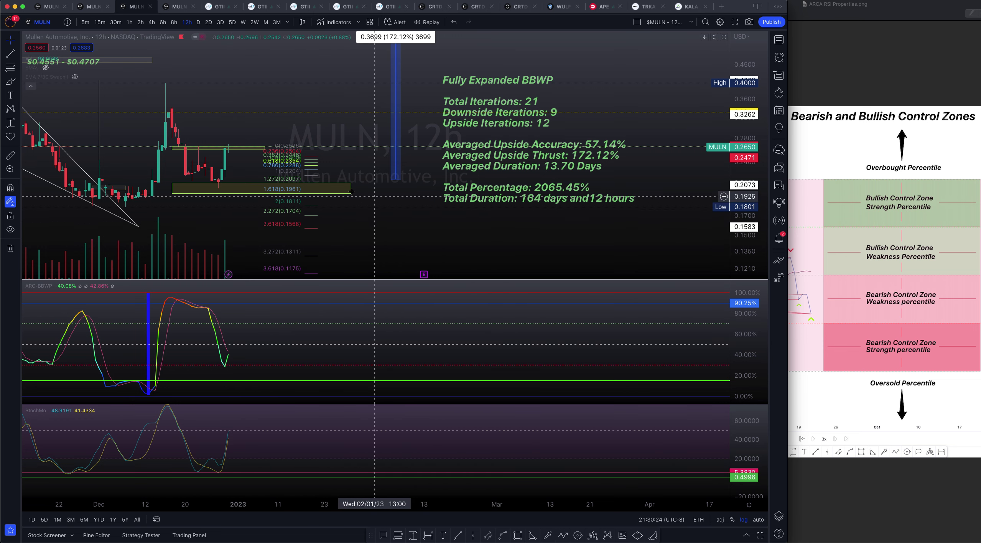
Pan and zoom out the MULN 12h chart to show bars back to mid-October.
drag(372, 171, 486, 227)
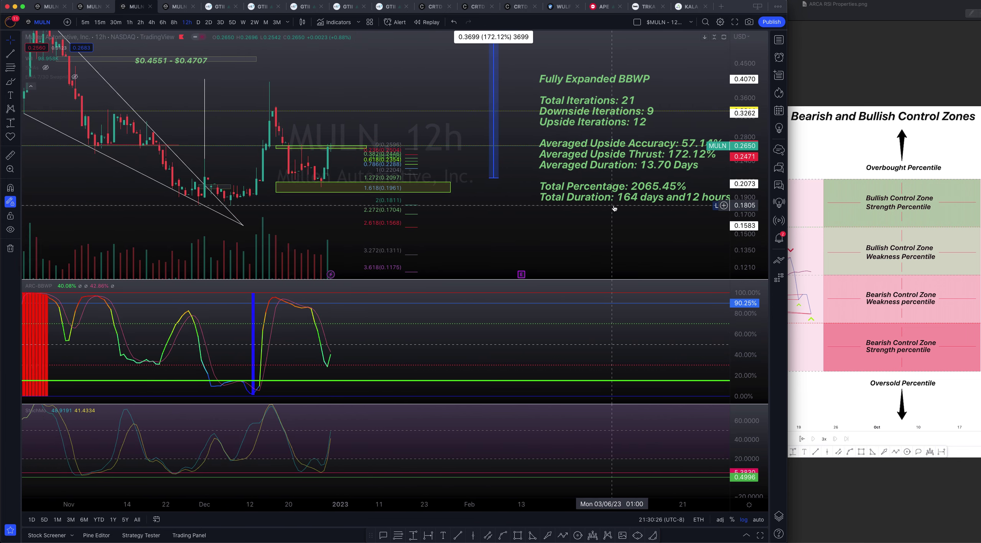
scroll(569, 234, down, 3)
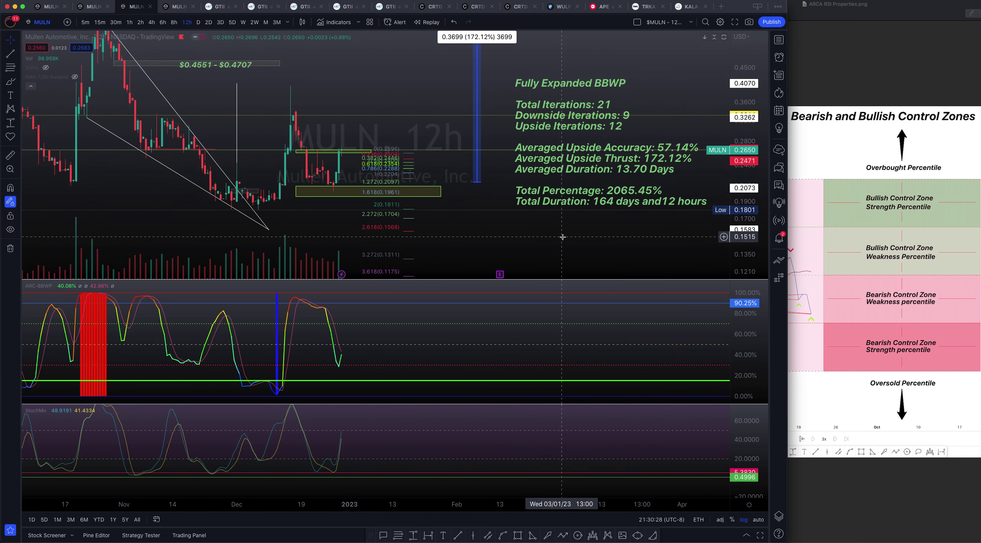